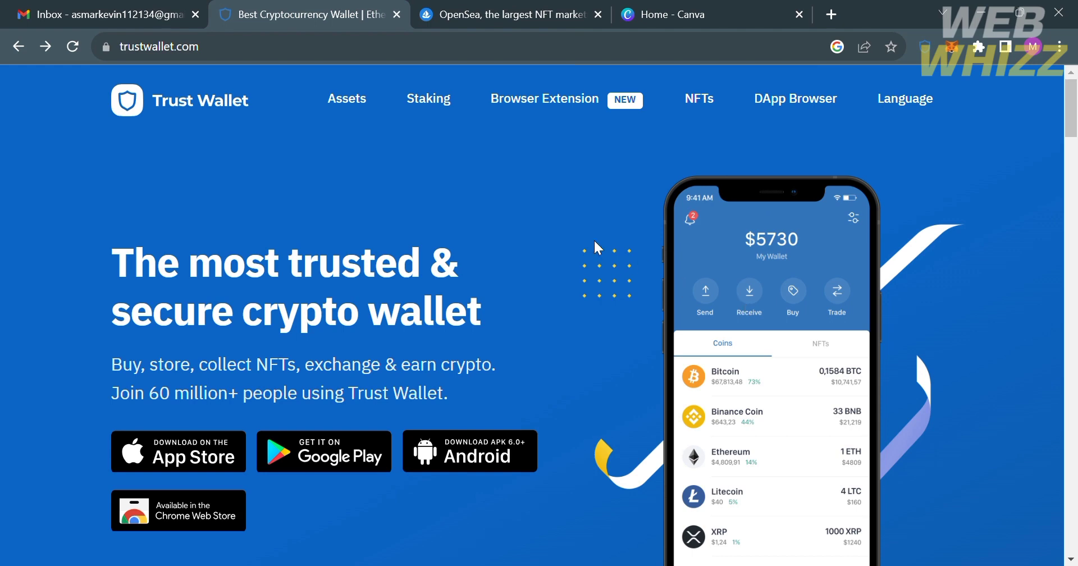
# - Open the Trust Wallet extension's Chrome Web Store listing, then switch to the OpenSea homepage
pyautogui.scroll(-2, 594, 238)
pyautogui.scroll(2, 593, 238)
pyautogui.scroll(-10, 544, 478)
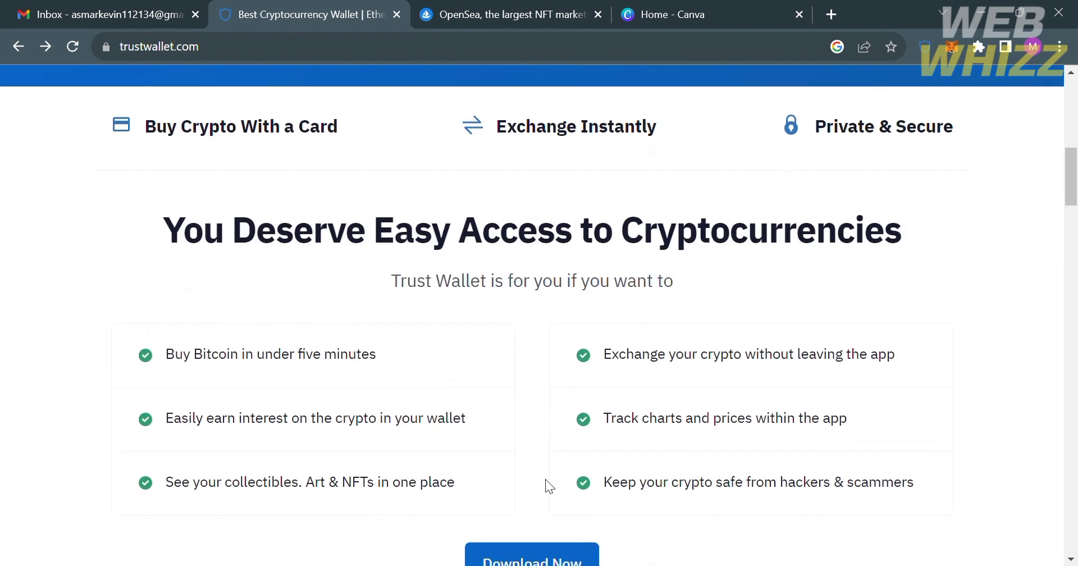
pyautogui.scroll(-1, 546, 480)
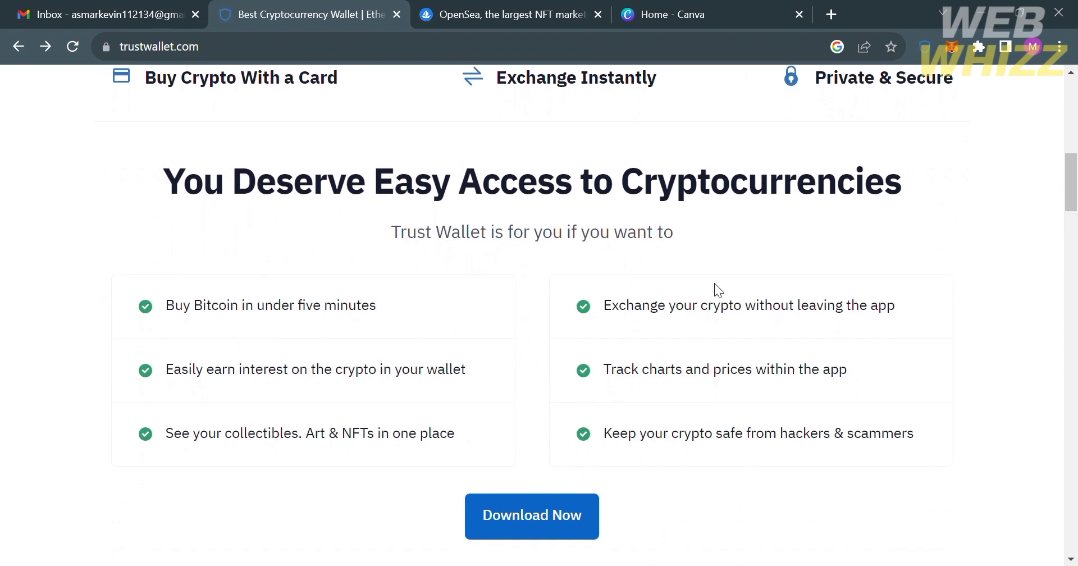
pyautogui.scroll(-20, 715, 283)
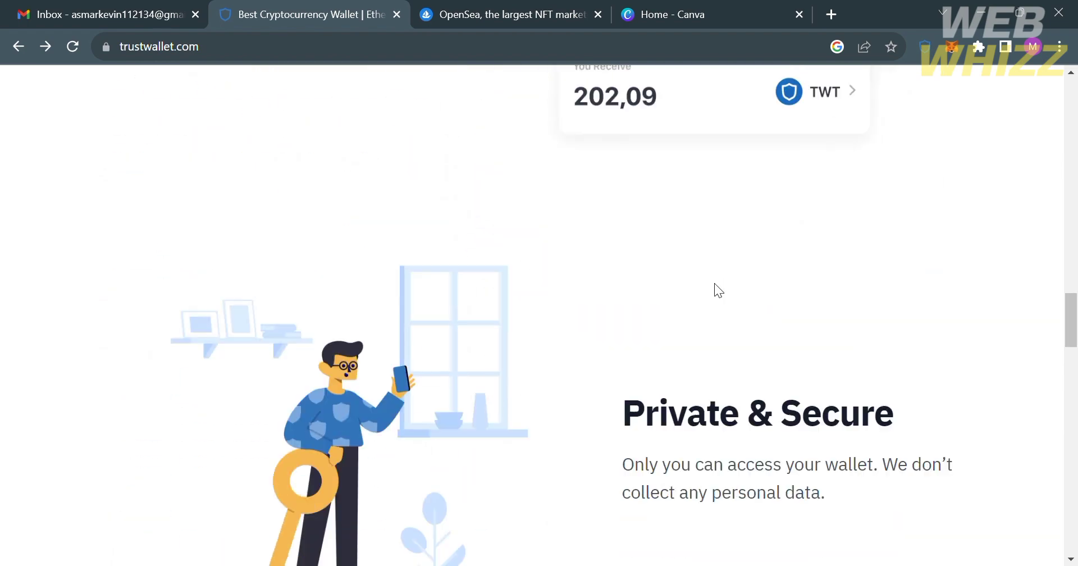
pyautogui.scroll(-5, 713, 283)
pyautogui.scroll(20, 713, 283)
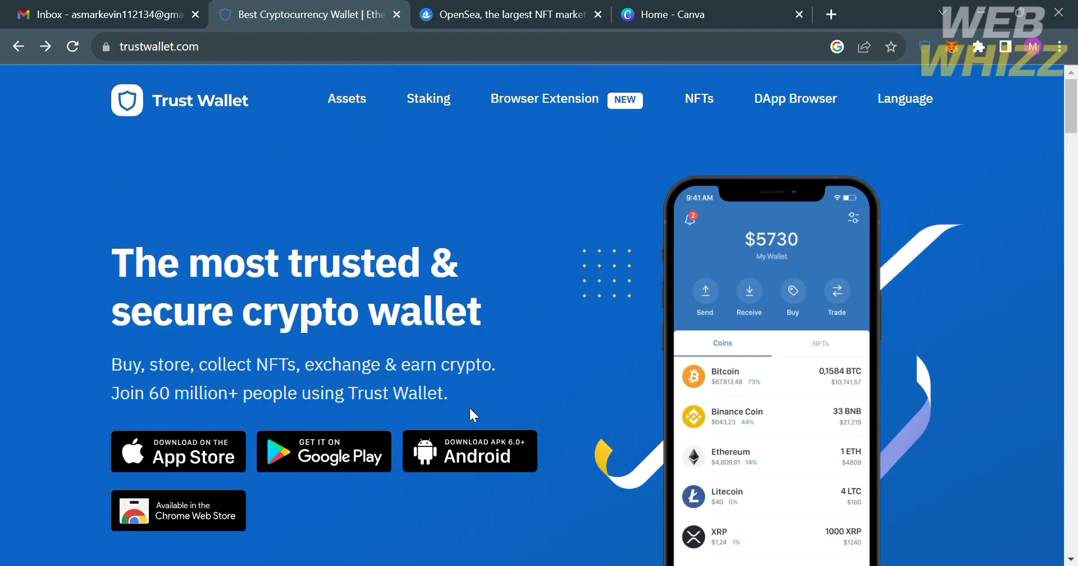
pyautogui.click(206, 513)
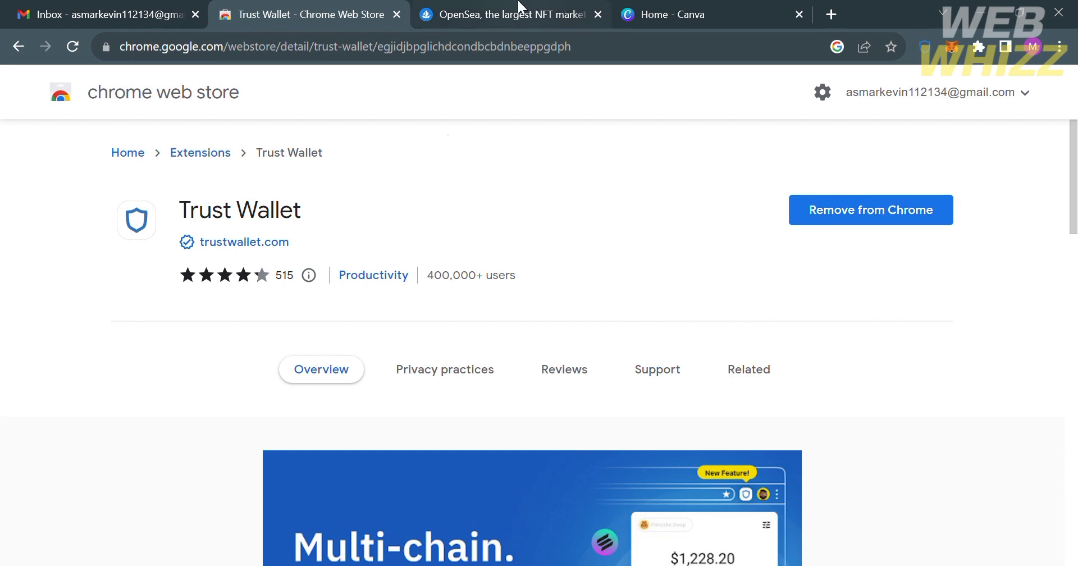
pyautogui.click(520, 10)
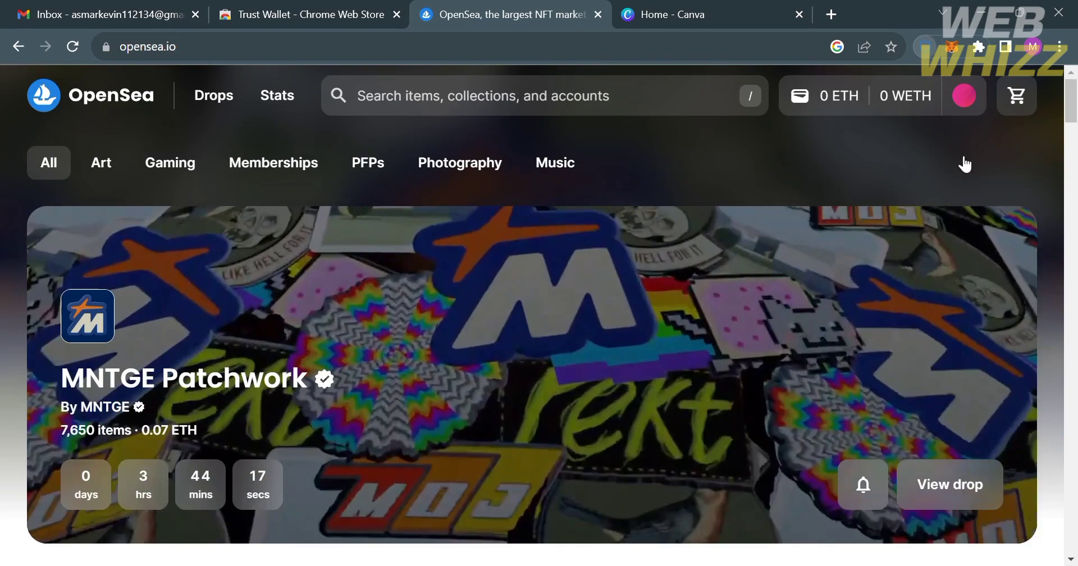
# - Browse the OpenSea homepage and reopen the profile avatar's account menu showing the 0 ETH wallet
pyautogui.moveTo(963, 95)
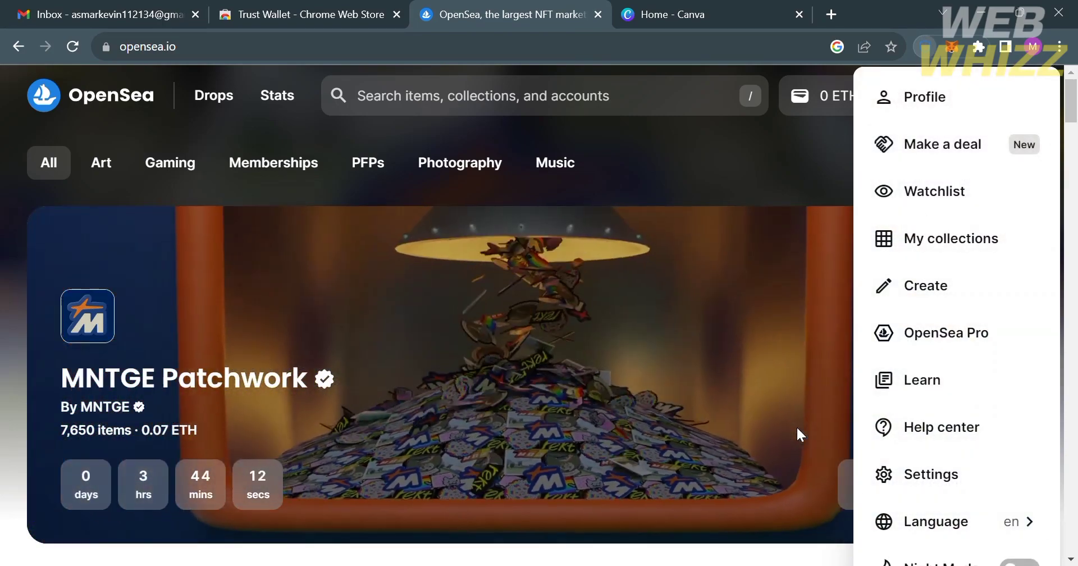
pyautogui.click(600, 198)
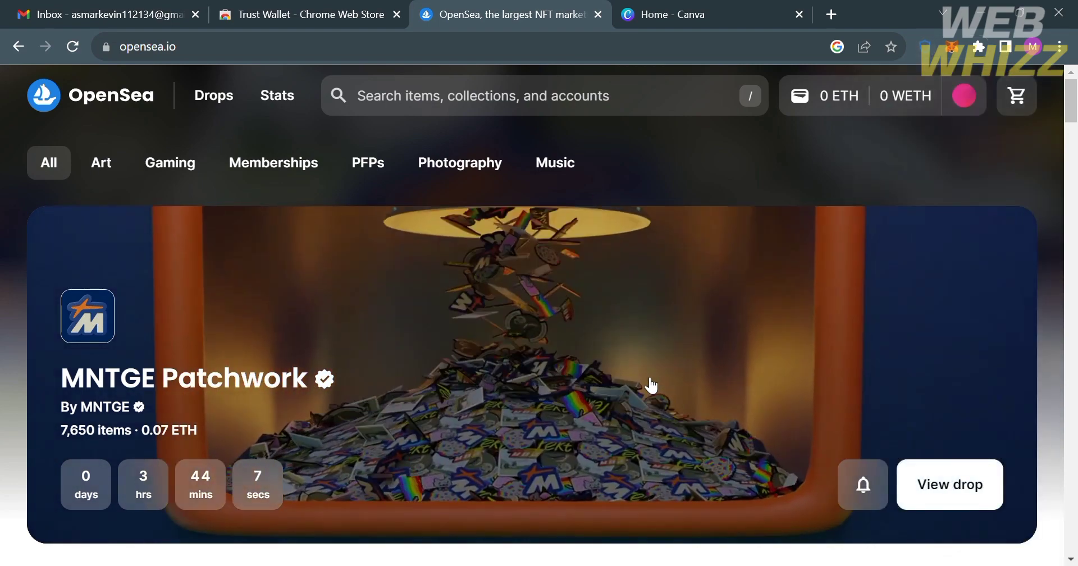
pyautogui.scroll(-2, 651, 385)
pyautogui.scroll(2, 651, 385)
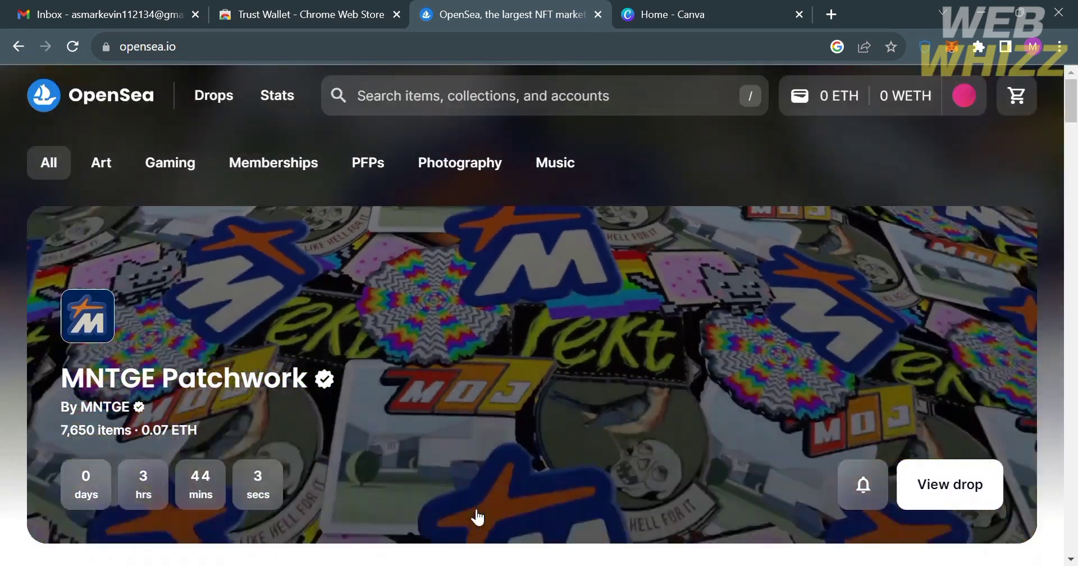
pyautogui.scroll(-18, 478, 517)
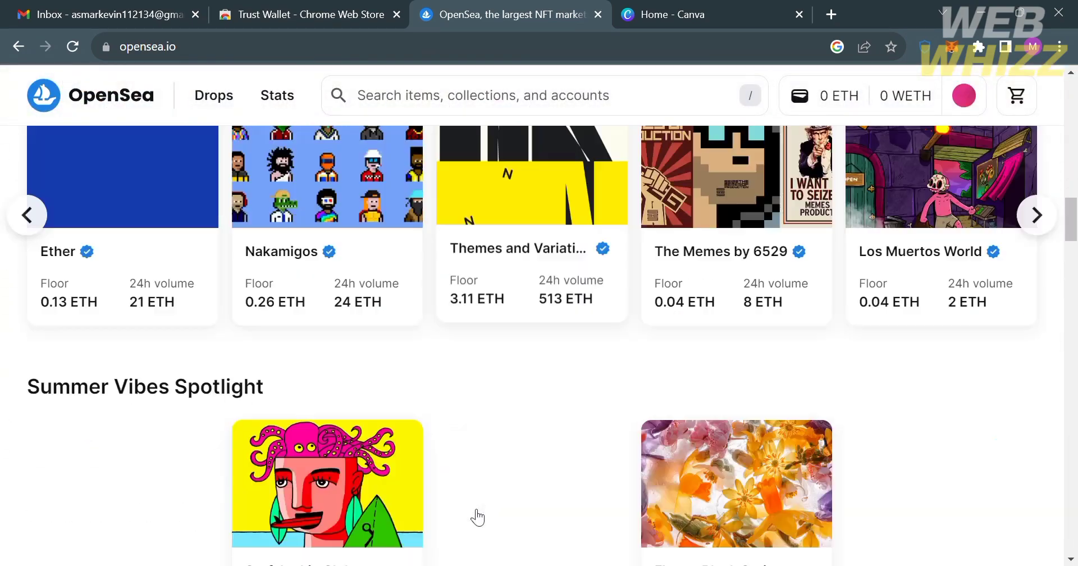
pyautogui.scroll(-3, 477, 517)
pyautogui.scroll(20, 478, 517)
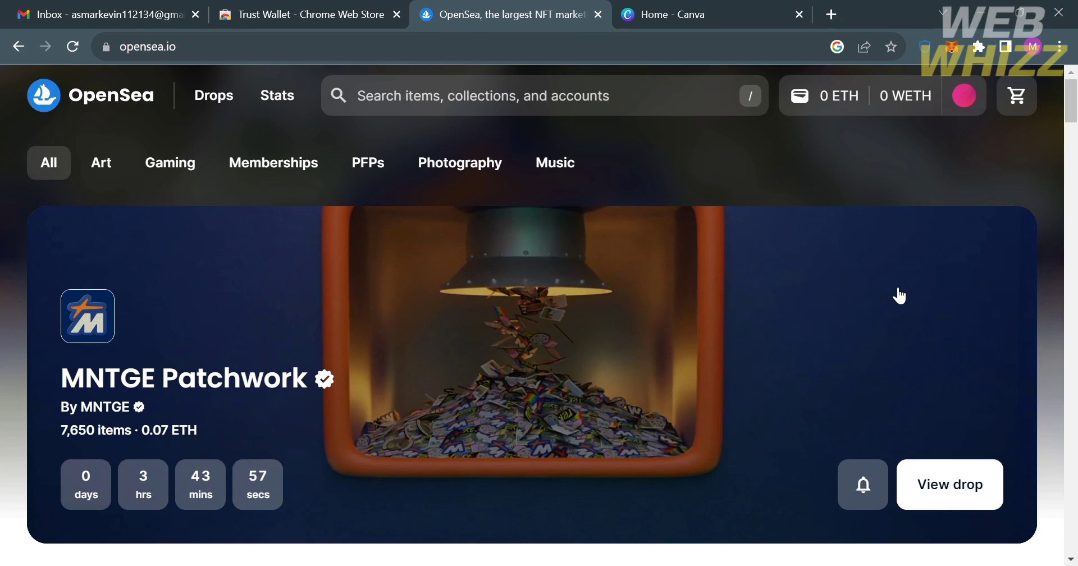
pyautogui.moveTo(963, 96)
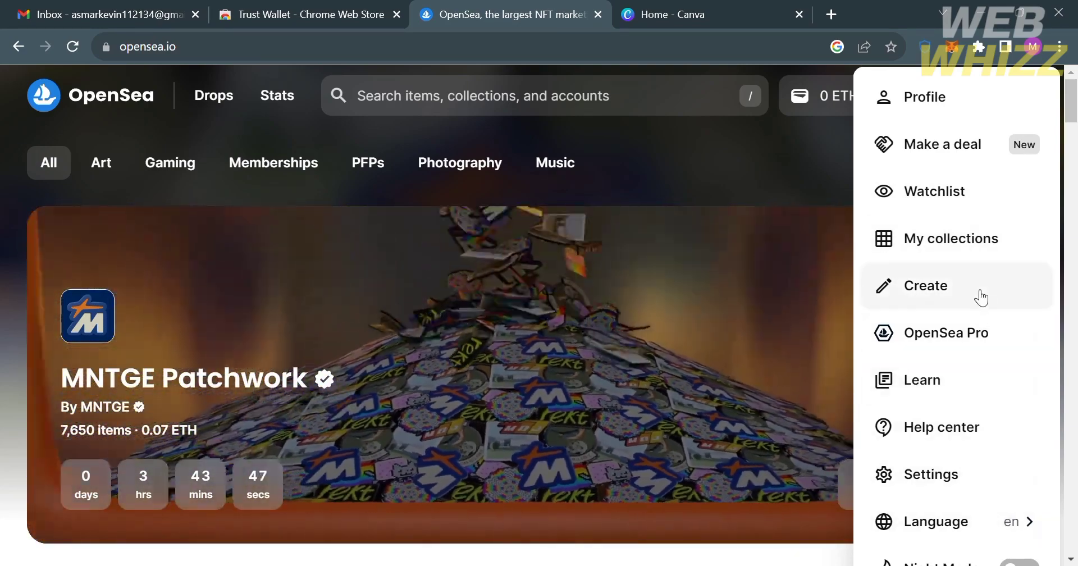
# - Open OpenSea's Create New Item form from the account menu
pyautogui.click(980, 297)
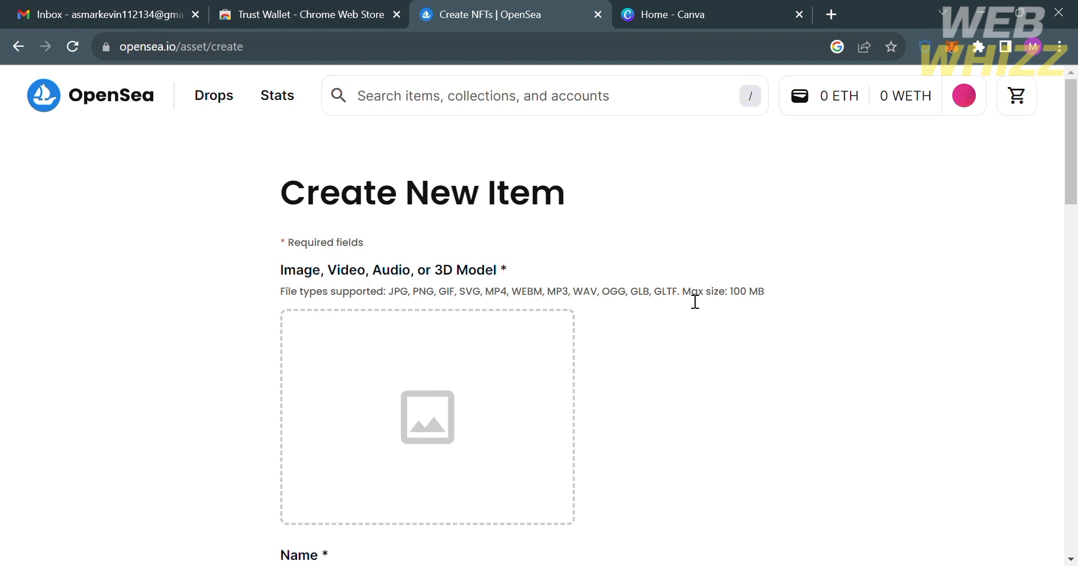
pyautogui.scroll(-1, 747, 473)
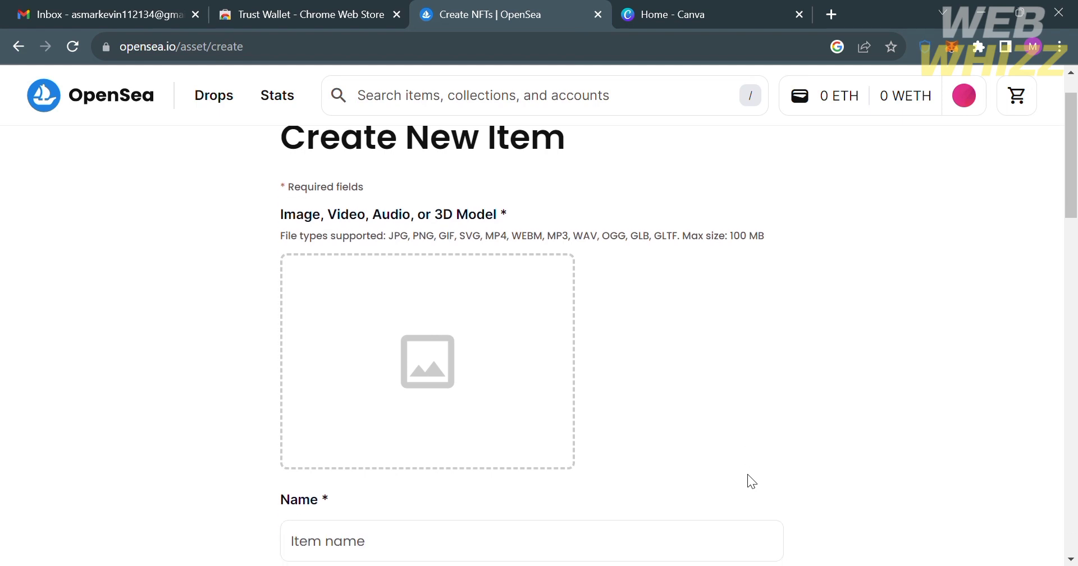
pyautogui.scroll(-1, 797, 308)
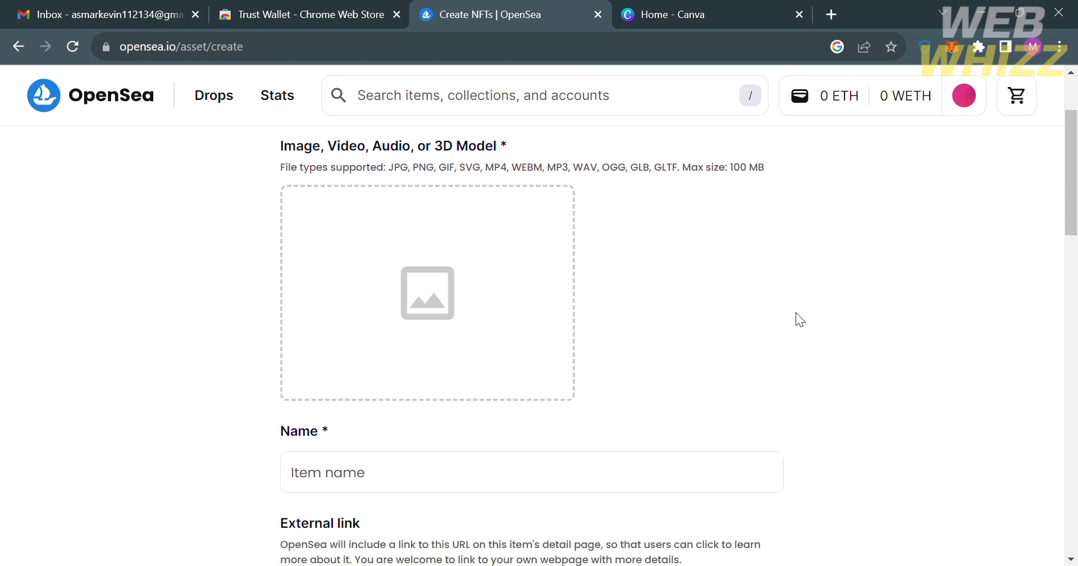
# - Check the form's 100 MB file size limit and fields, then go to the Canva home page
pyautogui.doubleClick(754, 169)
pyautogui.moveTo(754, 173); pyautogui.dragTo(737, 171)
pyautogui.click(720, 237)
pyautogui.scroll(-2, 720, 236)
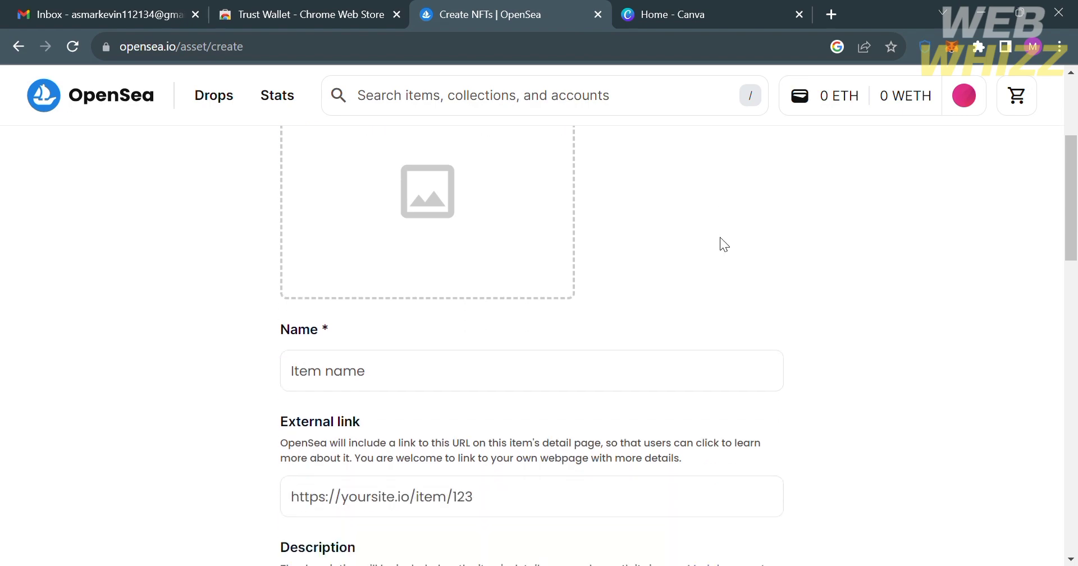
pyautogui.scroll(3, 669, 123)
pyautogui.scroll(-6, 669, 122)
pyautogui.scroll(7, 669, 122)
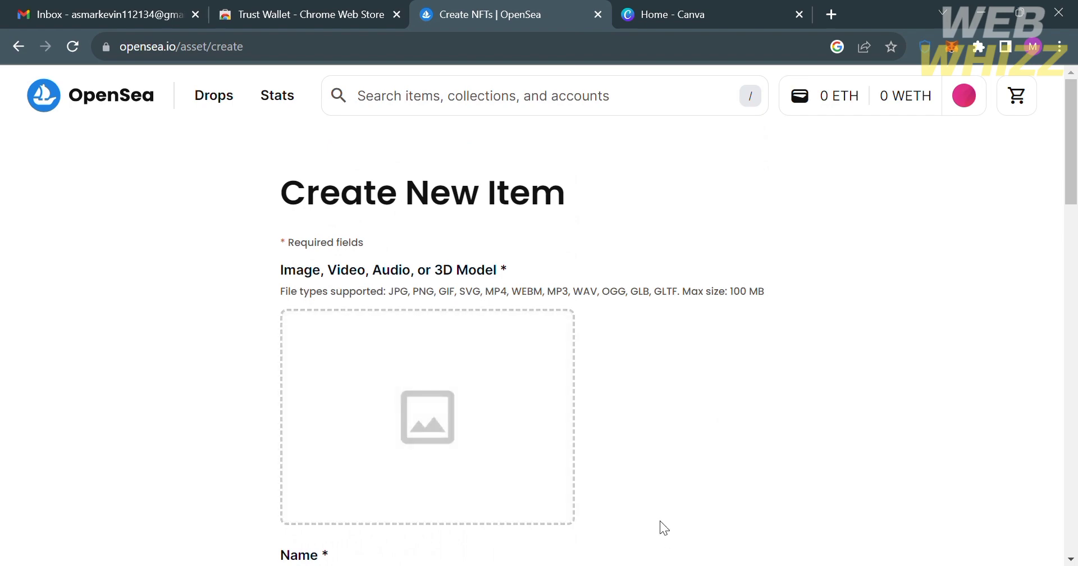
pyautogui.click(702, 8)
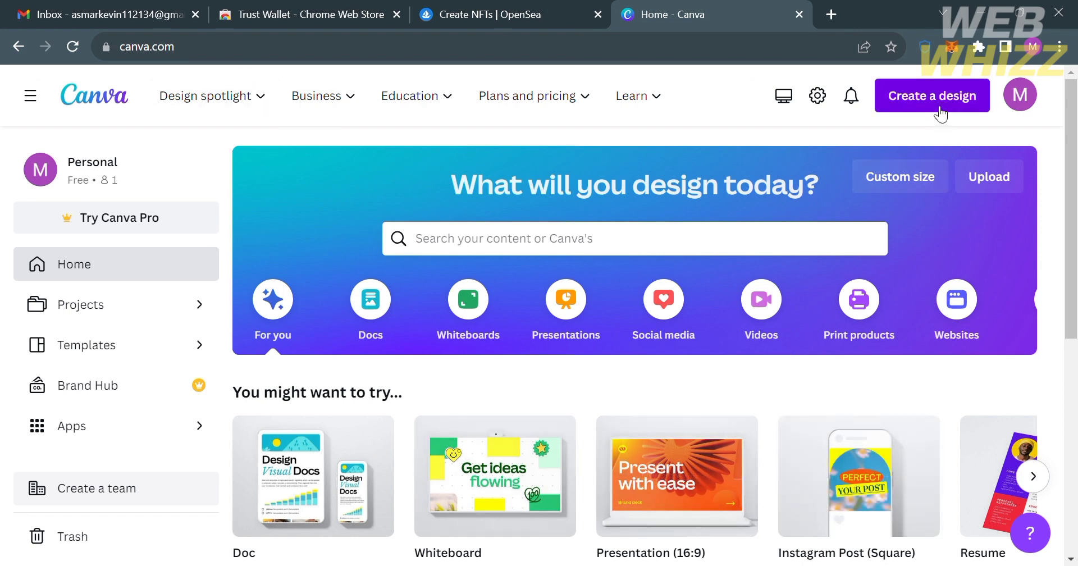
# - Create a new custom-size Canva design of 1000 × 1000 px
pyautogui.click(931, 195)
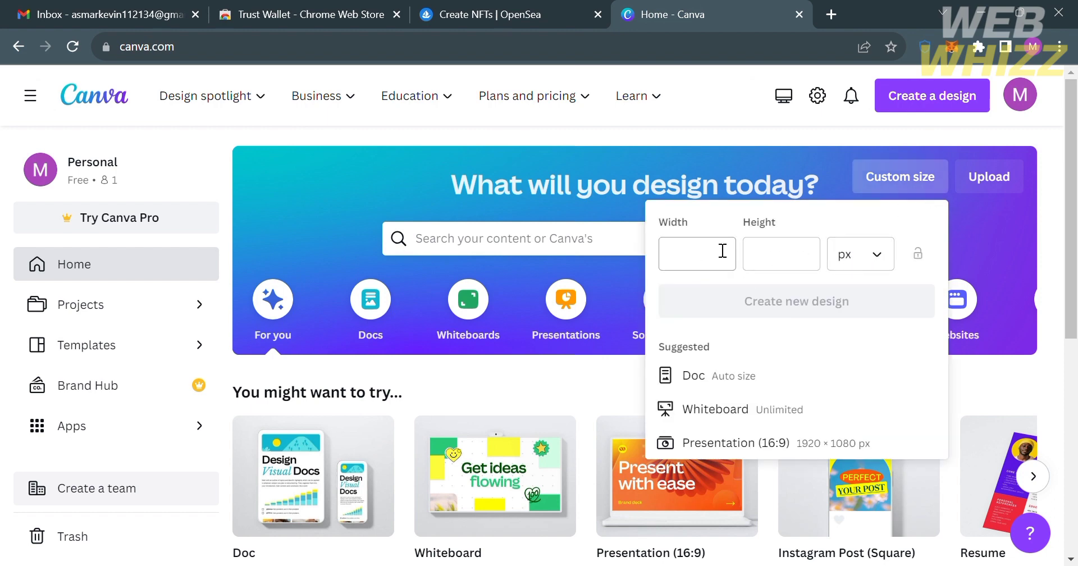
pyautogui.click(894, 260)
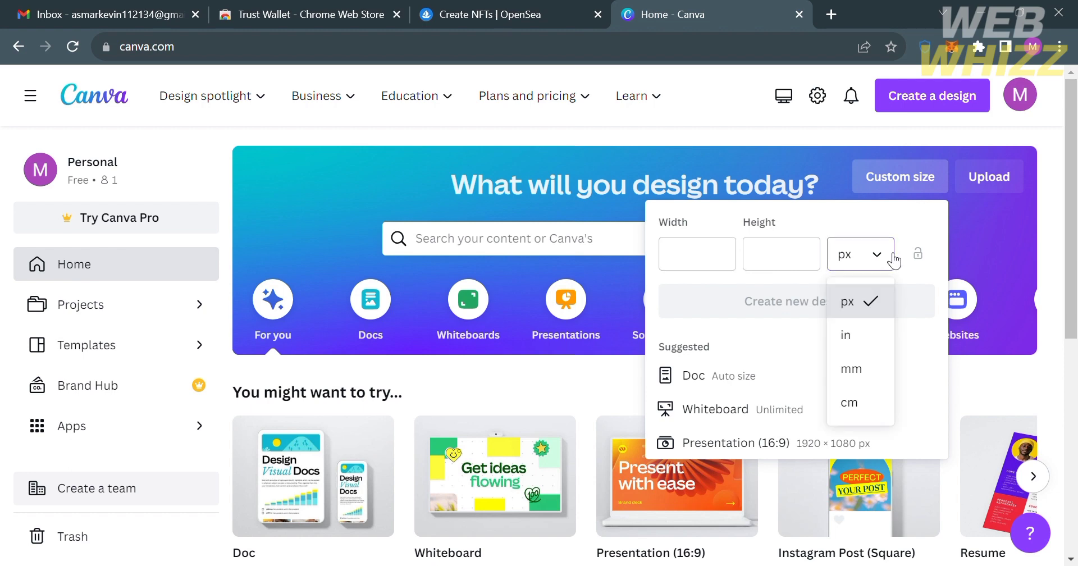
pyautogui.click(869, 303)
pyautogui.click(710, 253)
pyautogui.write('1000')
pyautogui.click(812, 272)
pyautogui.write('1000')
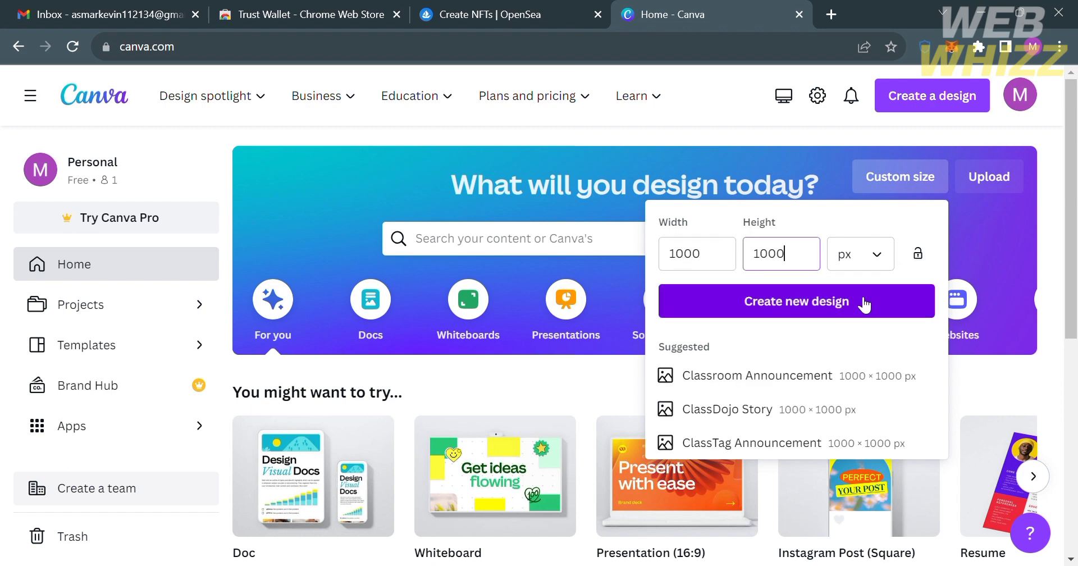
pyautogui.click(869, 303)
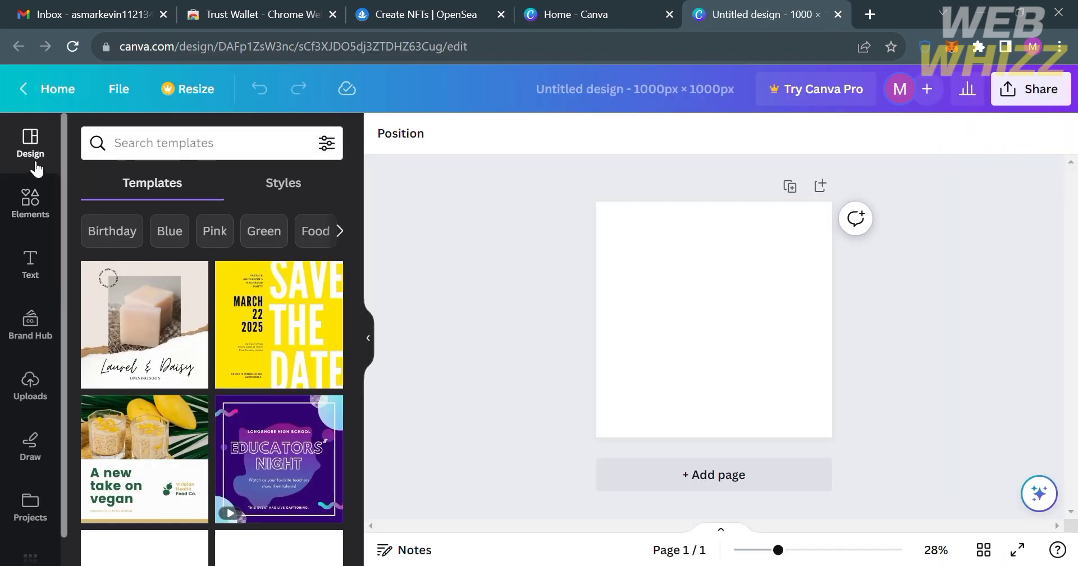
# - Look through the Elements, Text and Uploads panels, then focus the Search elements box
pyautogui.click(55, 215)
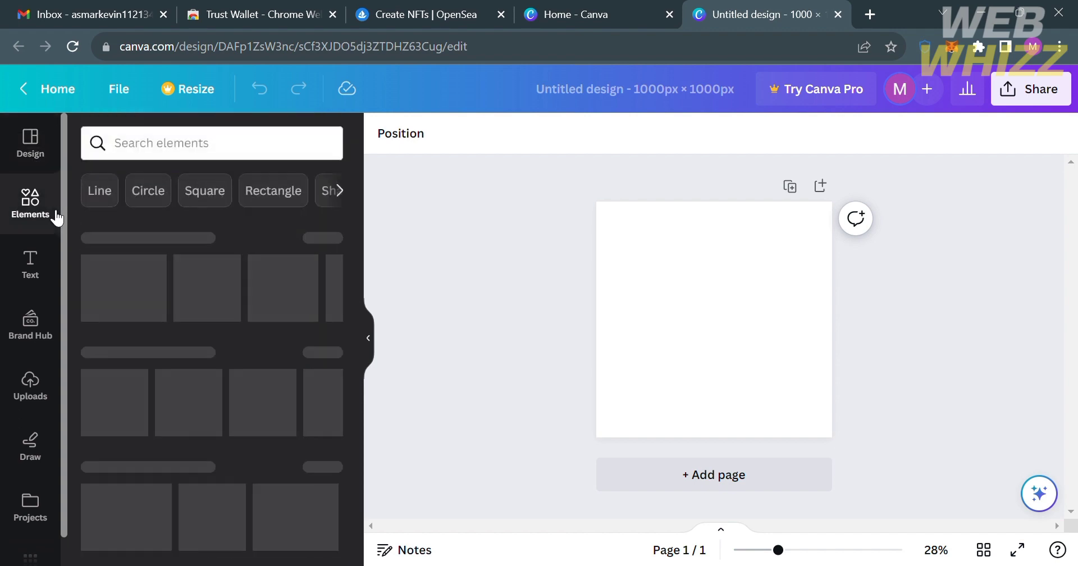
pyautogui.click(45, 268)
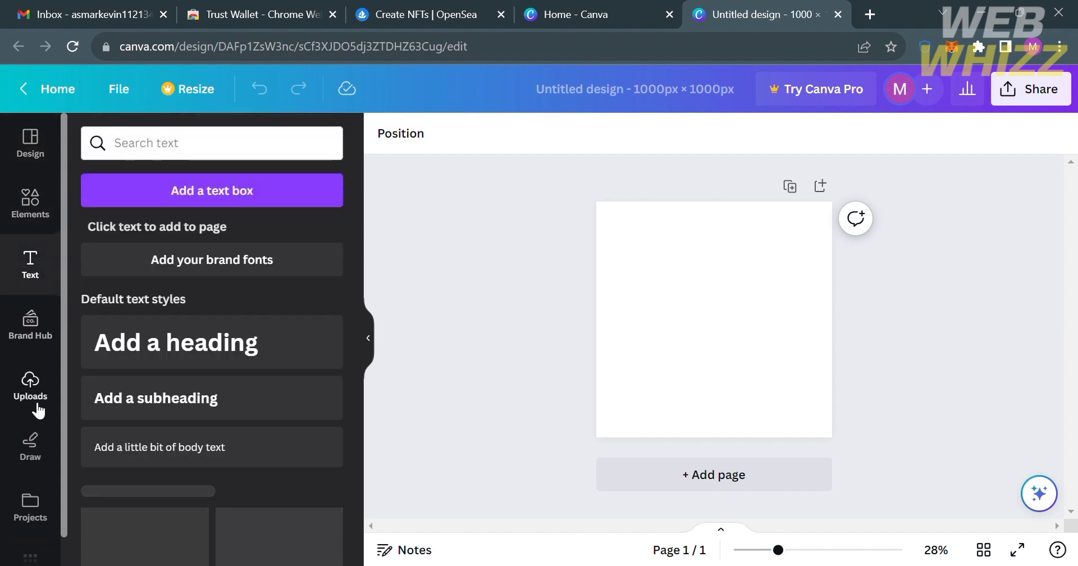
pyautogui.click(42, 393)
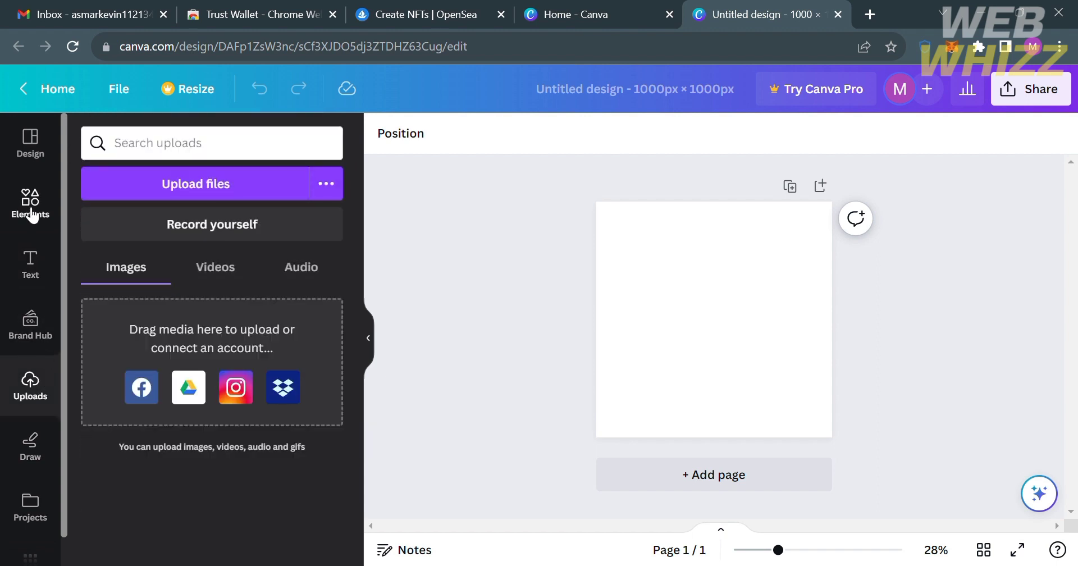
pyautogui.click(30, 208)
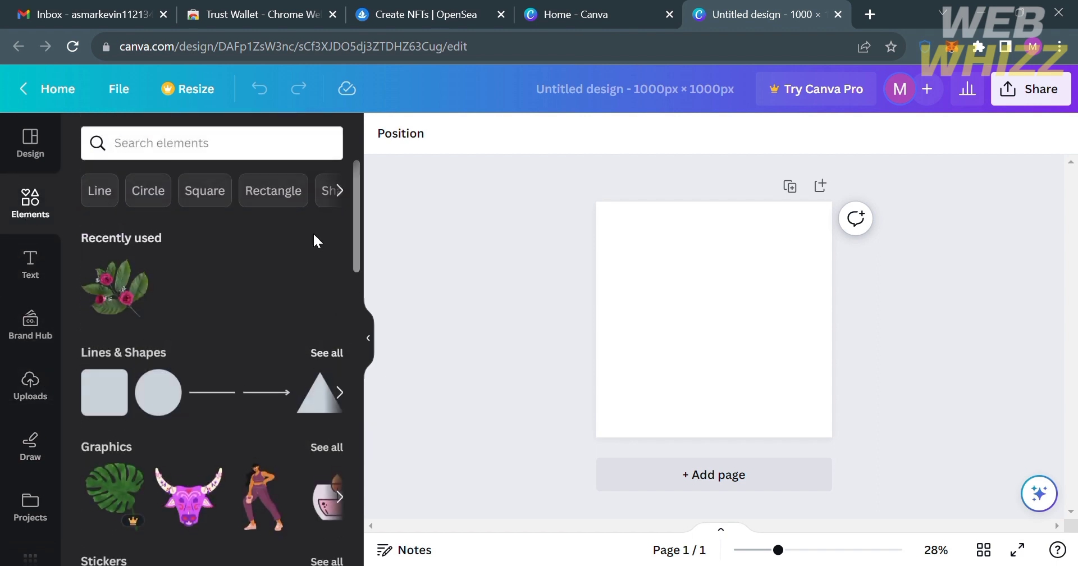
pyautogui.scroll(-4, 296, 365)
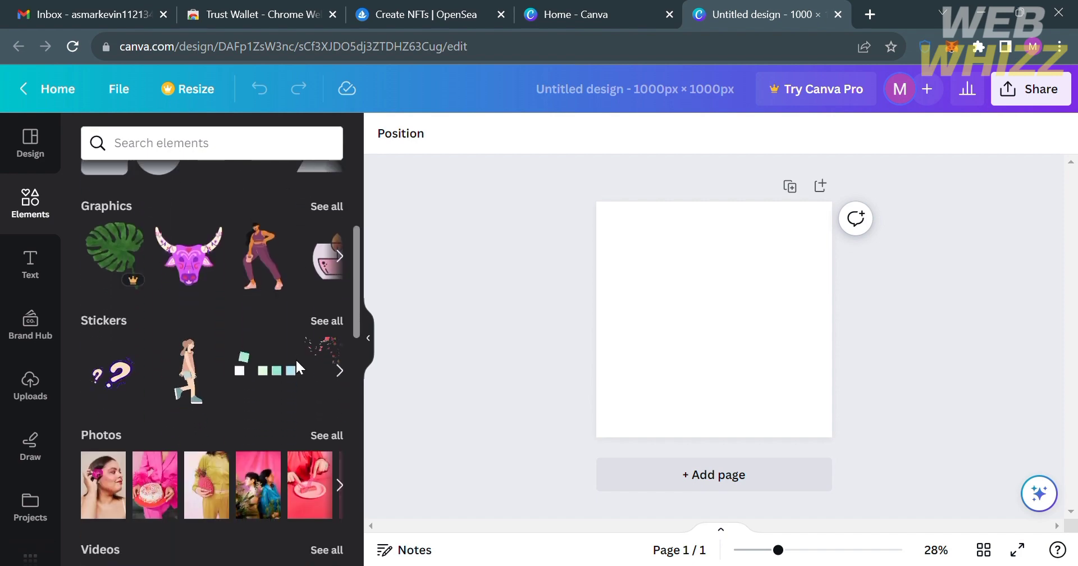
pyautogui.scroll(2, 296, 365)
pyautogui.scroll(-4, 296, 365)
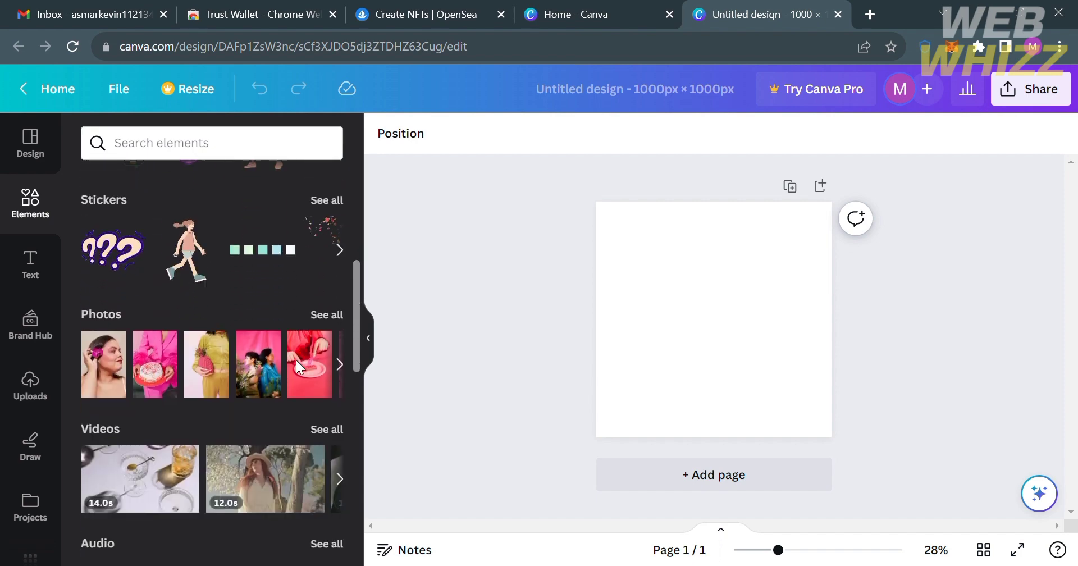
pyautogui.scroll(5, 297, 364)
pyautogui.click(246, 156)
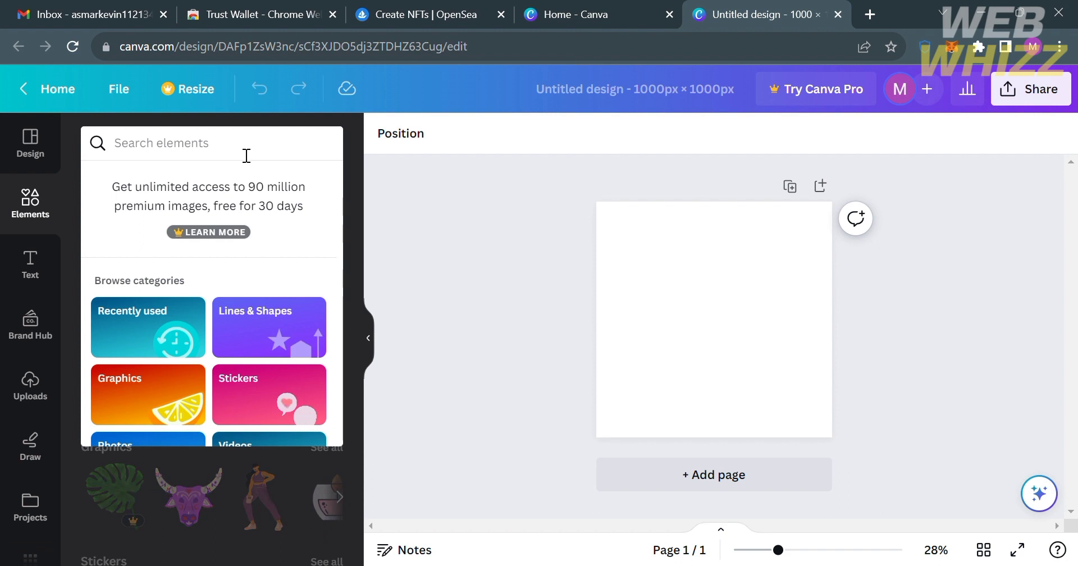
# - Search elements for 'Penguin', add the grey baby penguin graphic, then enlarge and centre it
pyautogui.write('Penguin')
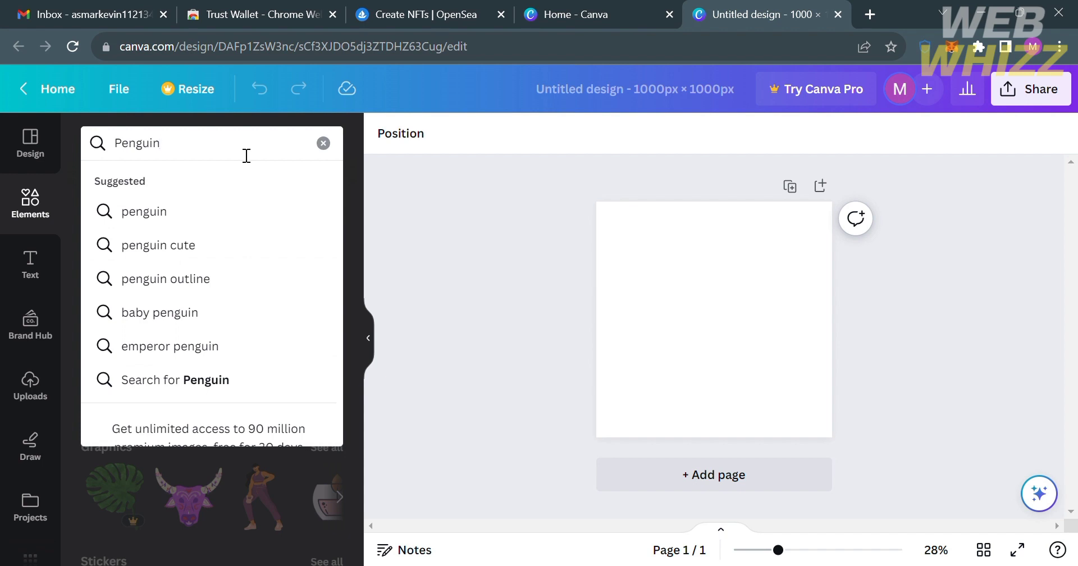
pyautogui.press('Return')
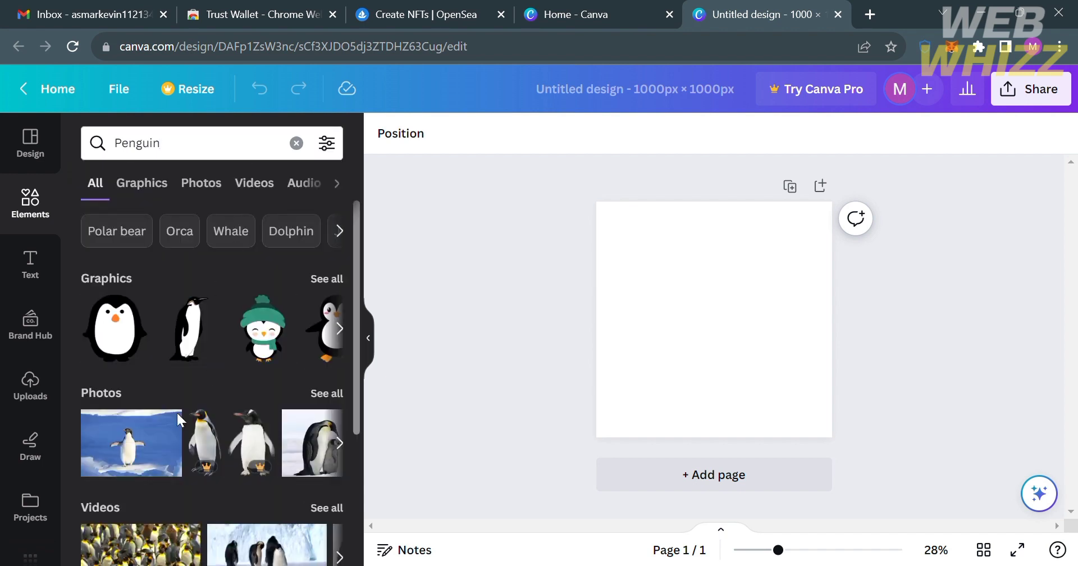
pyautogui.scroll(-3, 136, 514)
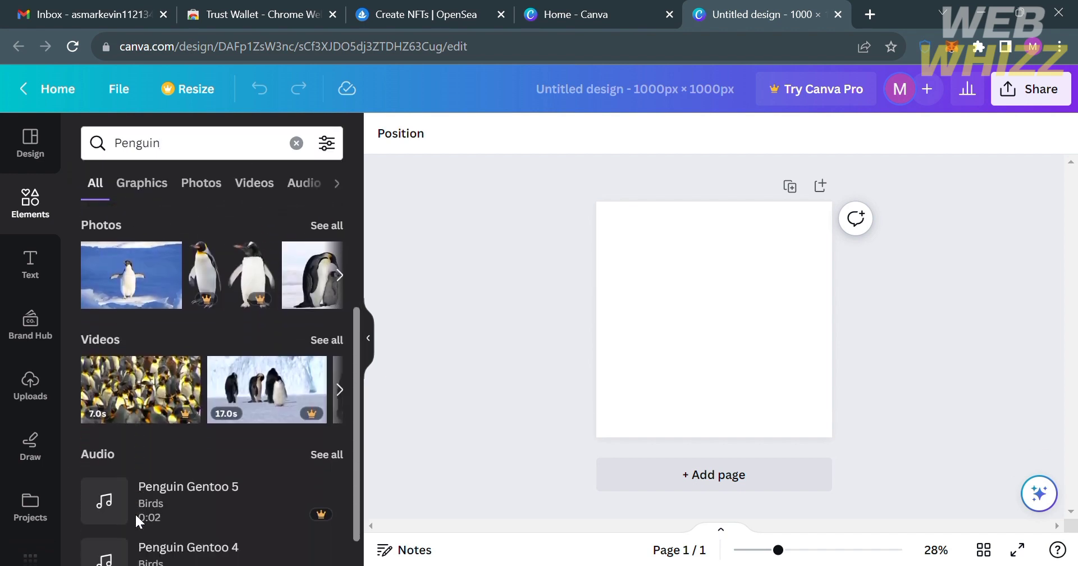
pyautogui.scroll(-1, 137, 517)
pyautogui.scroll(4, 140, 517)
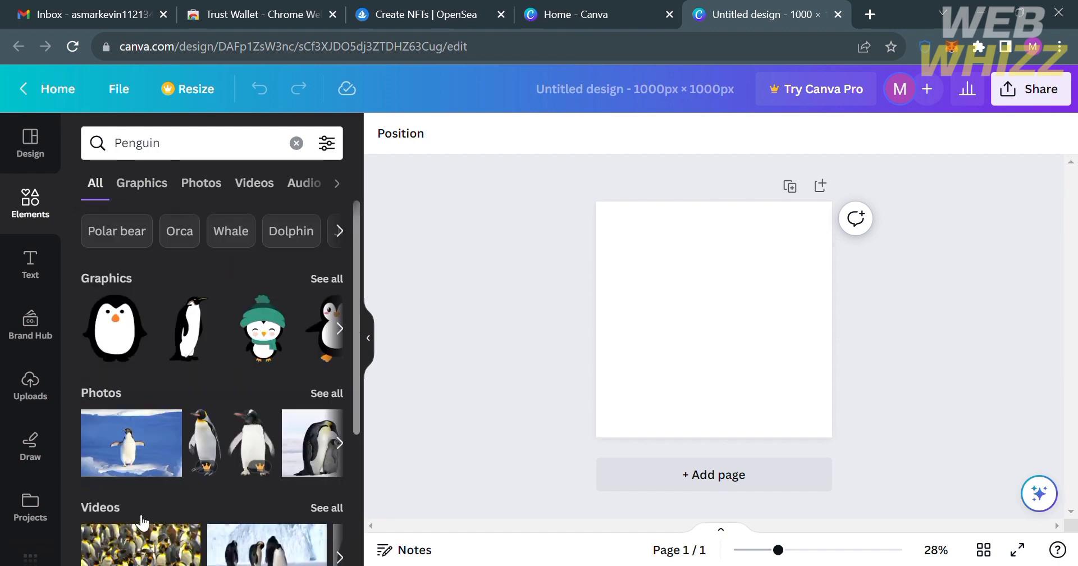
pyautogui.click(334, 279)
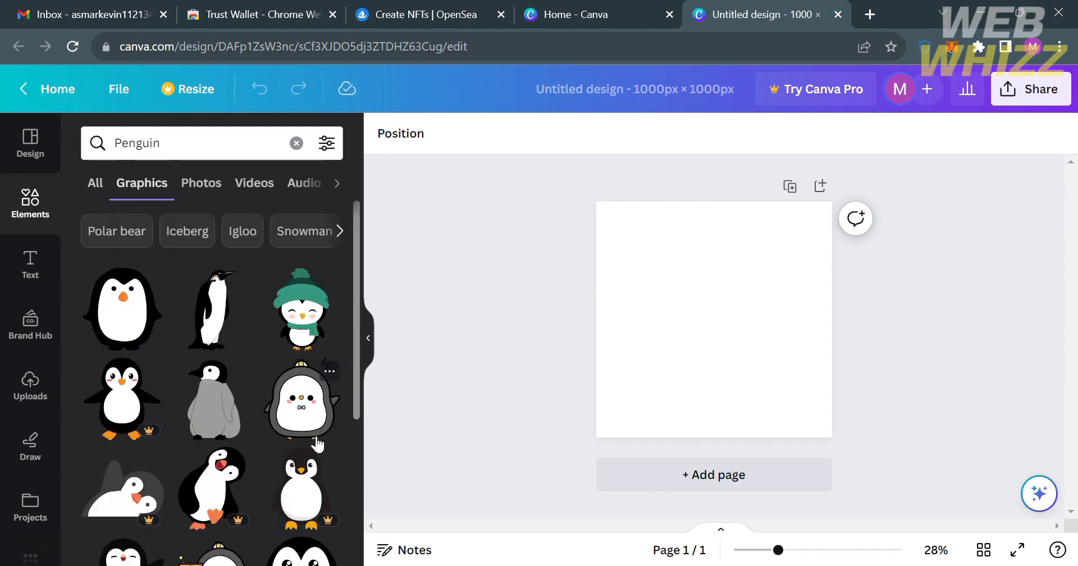
pyautogui.scroll(-3, 317, 444)
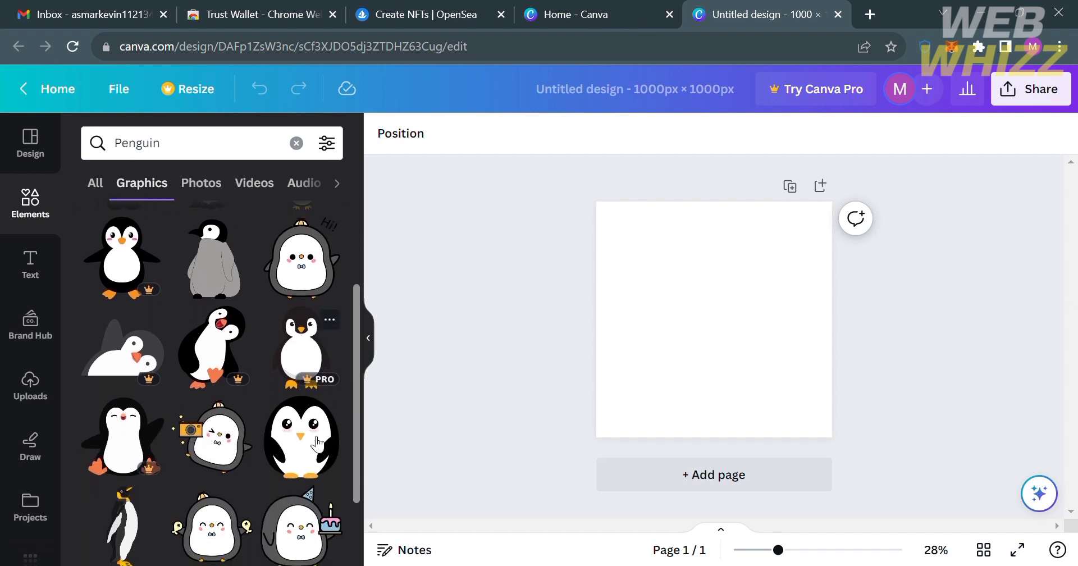
pyautogui.scroll(-3, 317, 443)
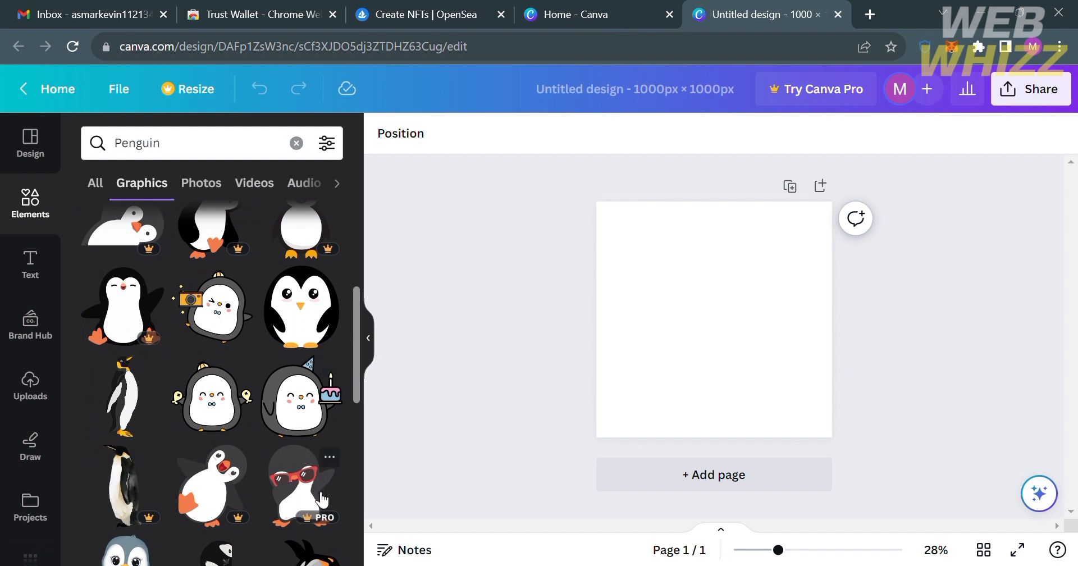
pyautogui.click(327, 379)
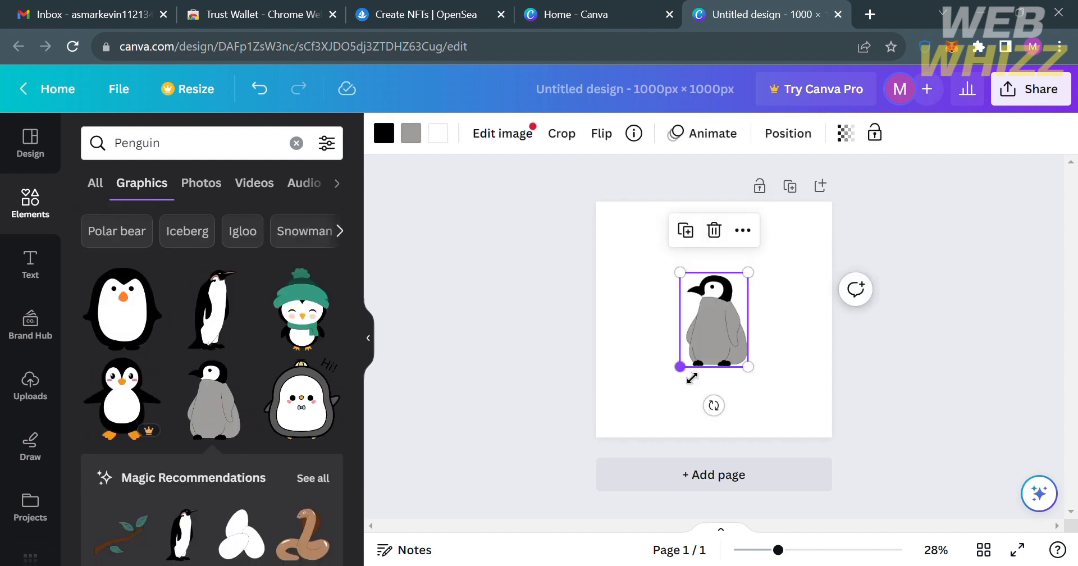
pyautogui.moveTo(691, 380); pyautogui.dragTo(641, 451)
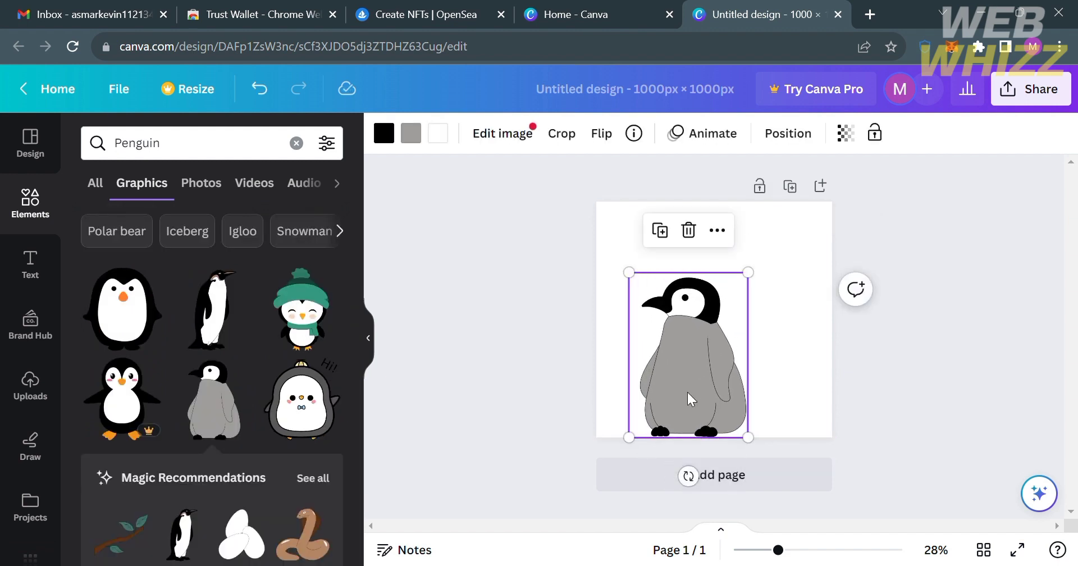
pyautogui.moveTo(689, 399); pyautogui.dragTo(722, 380)
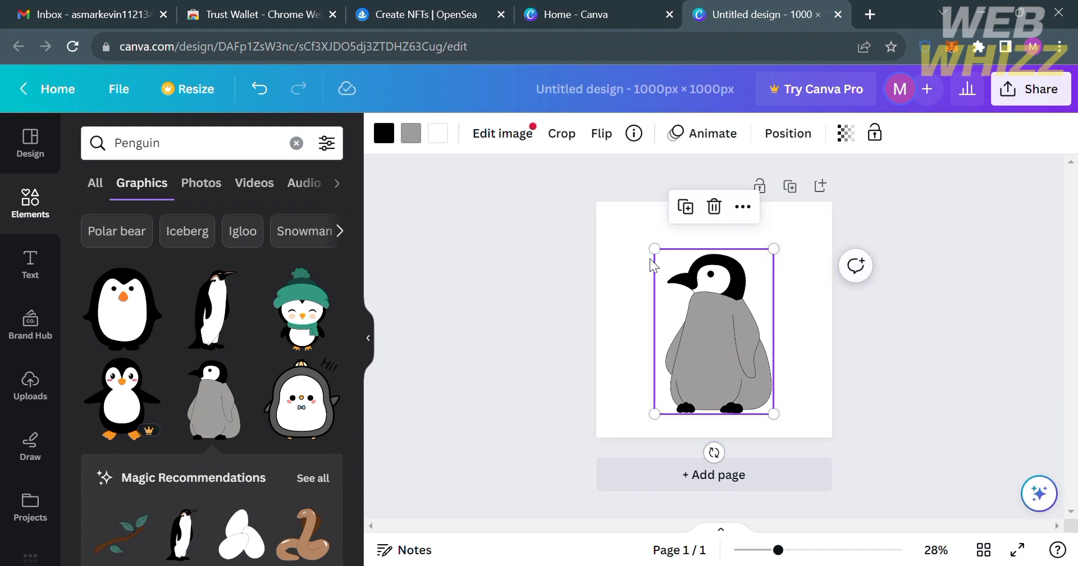
# - Apply the cyan-to-dark-blue gradient as the page background after trying a few other gradients
pyautogui.click(615, 258)
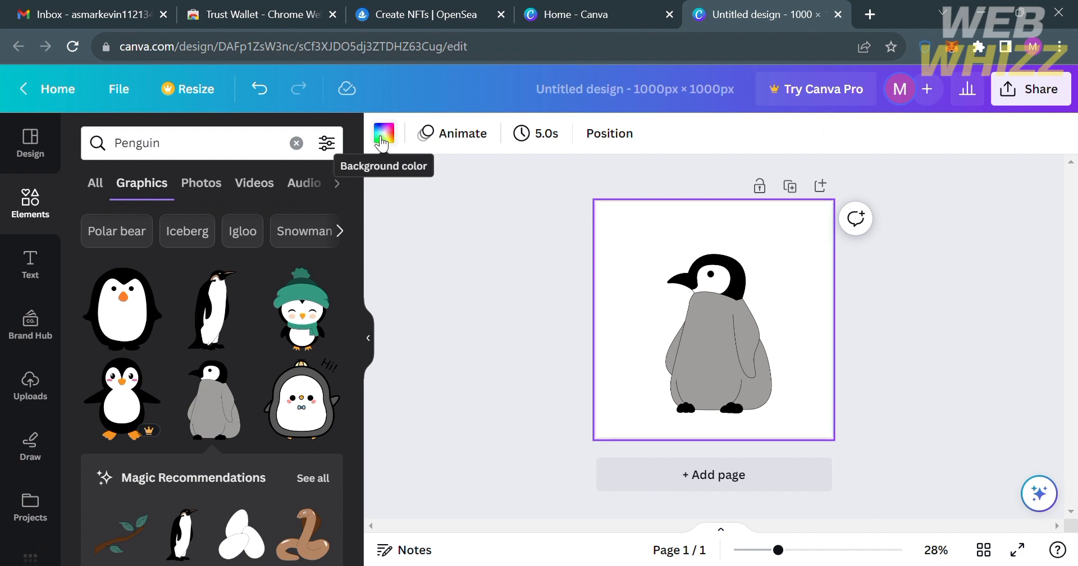
pyautogui.click(384, 136)
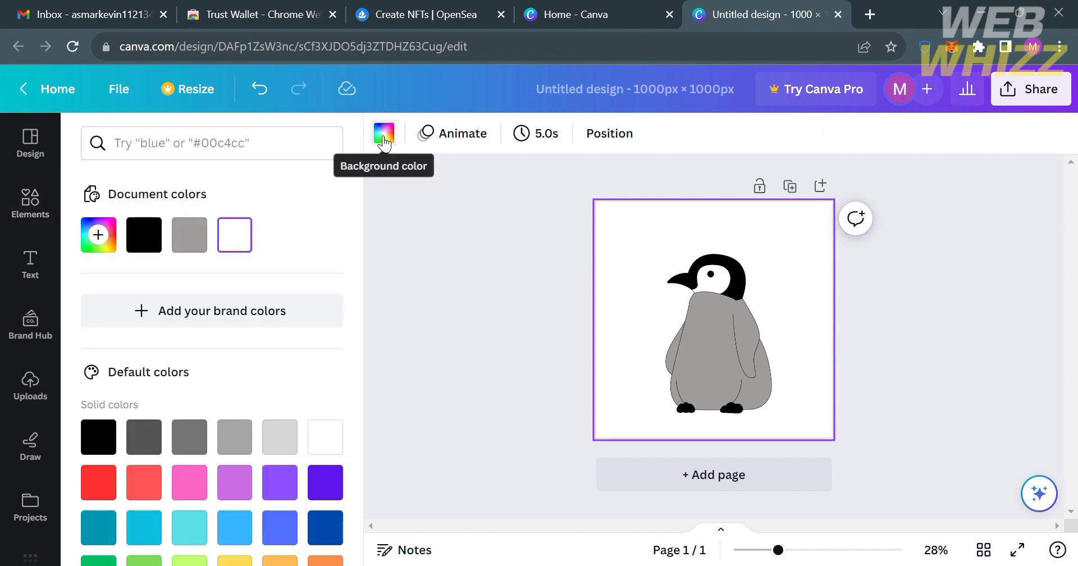
pyautogui.scroll(-5, 242, 437)
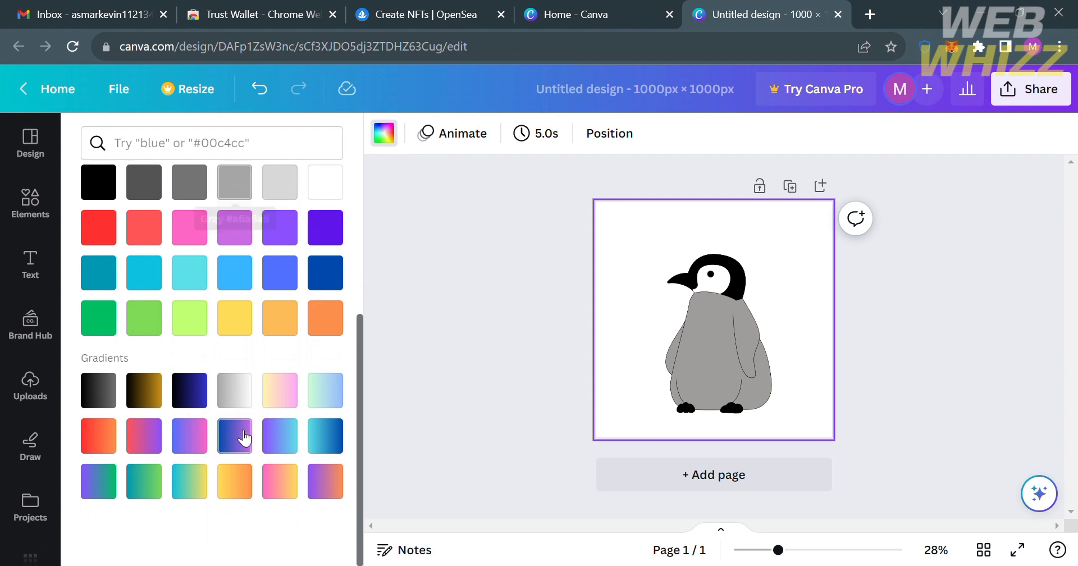
pyautogui.click(335, 437)
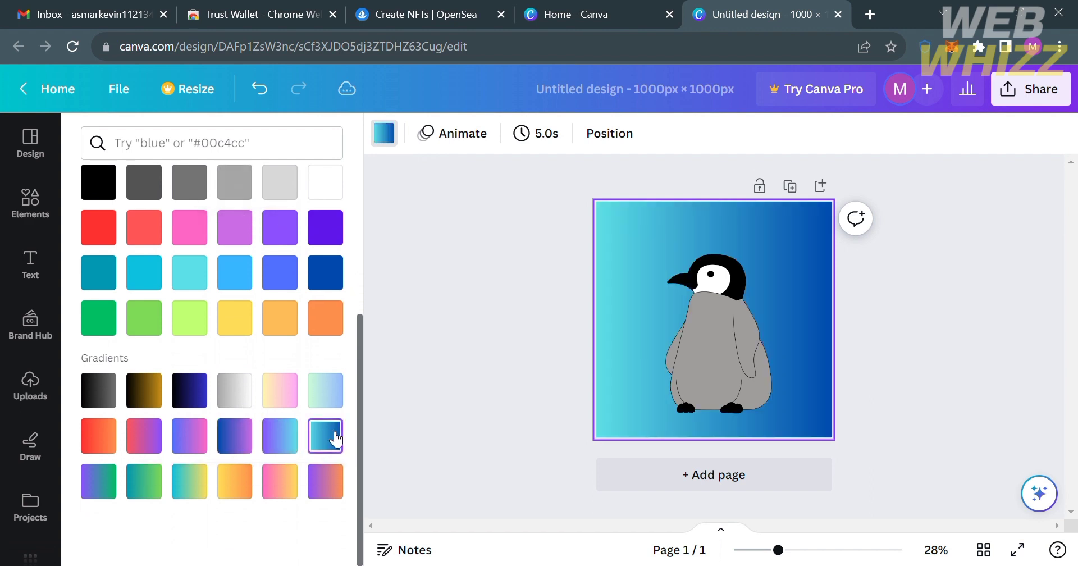
pyautogui.click(281, 434)
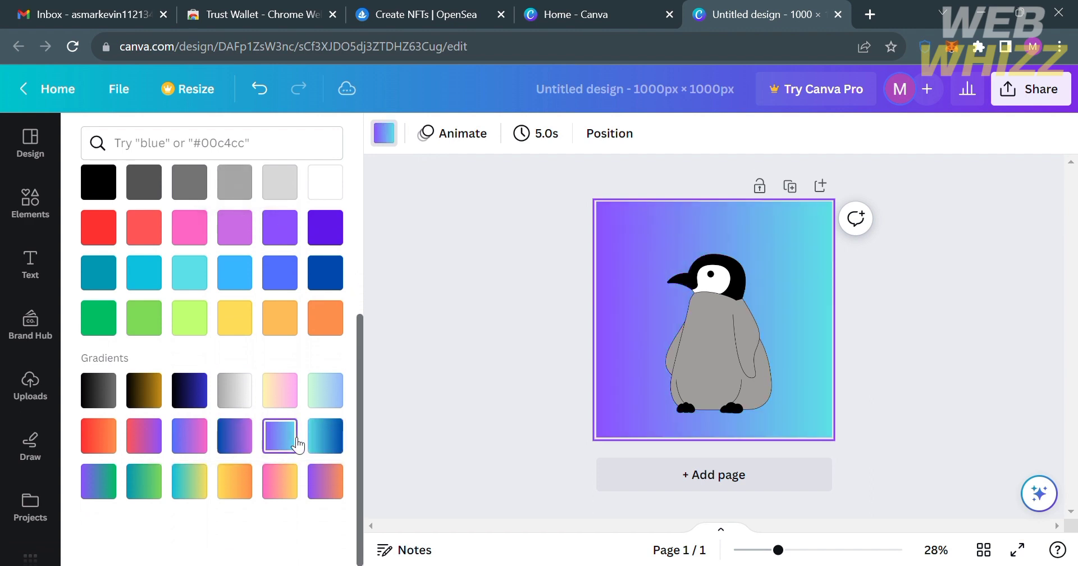
pyautogui.click(335, 387)
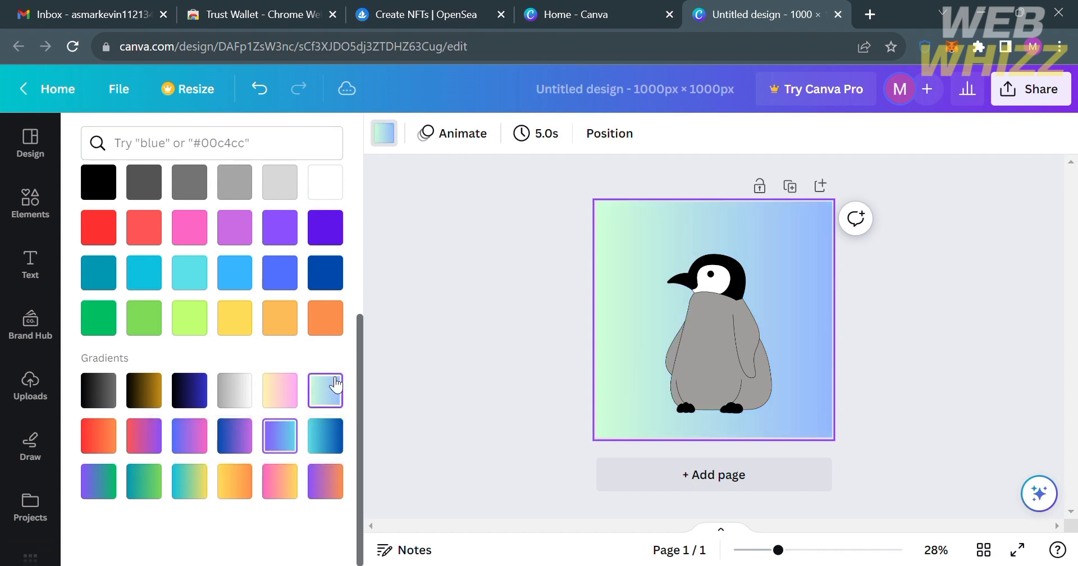
pyautogui.click(330, 436)
pyautogui.click(568, 382)
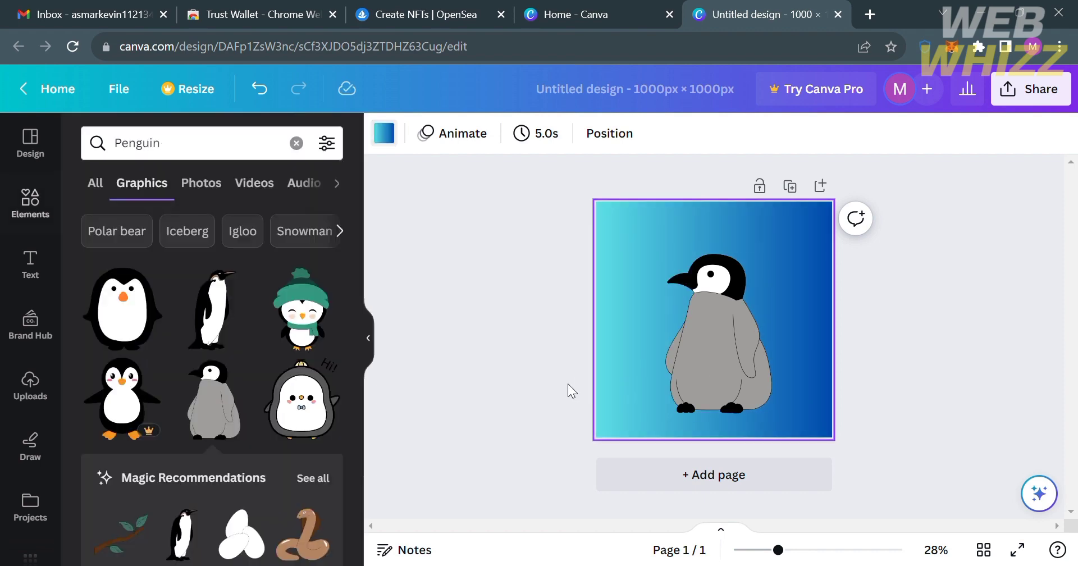
# - Add a heading text box to the design from the Text panel
pyautogui.click(52, 150)
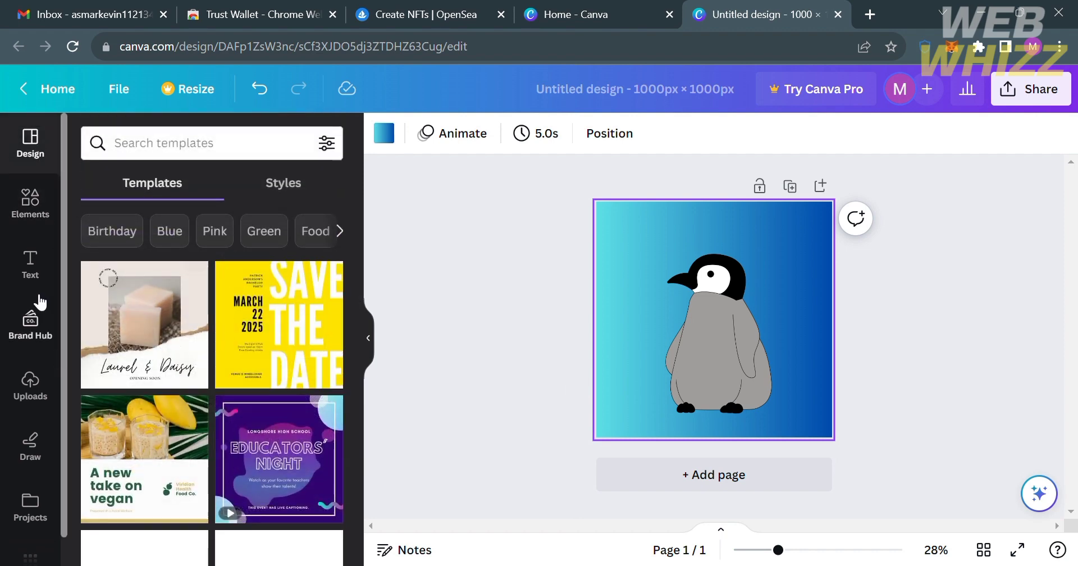
pyautogui.click(43, 266)
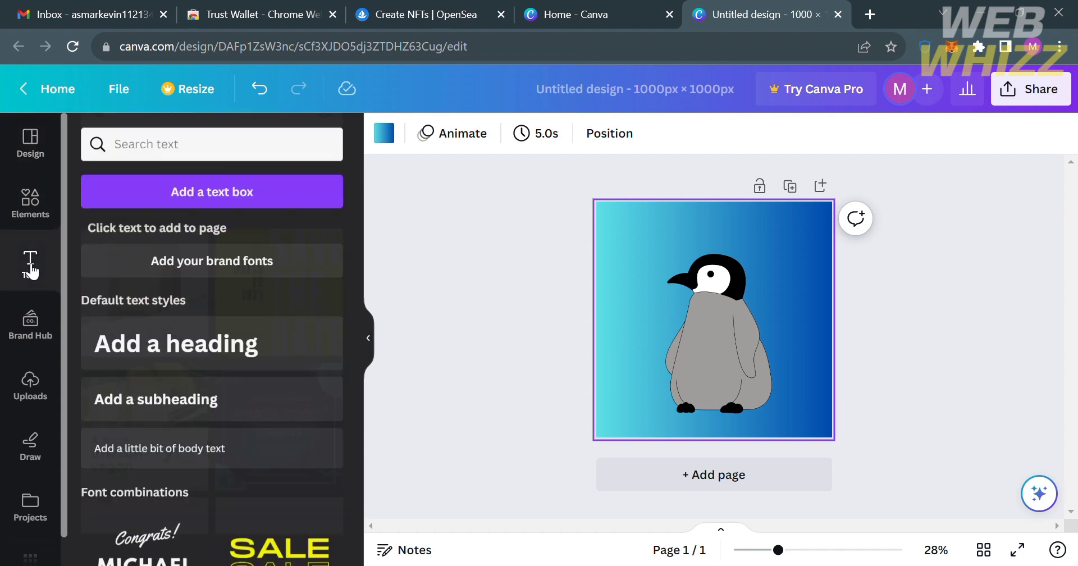
pyautogui.scroll(-6, 329, 450)
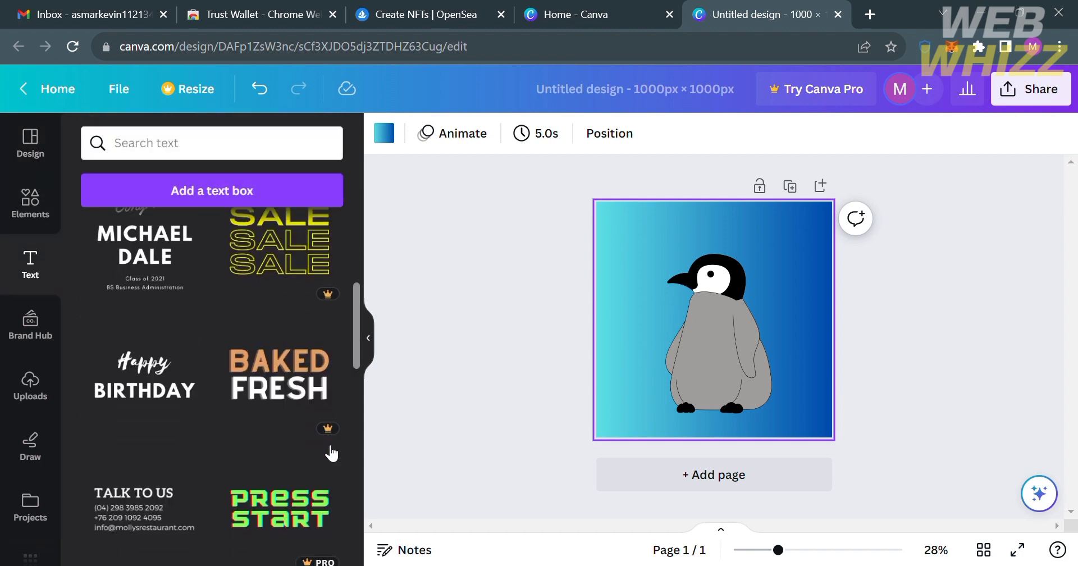
pyautogui.scroll(5, 272, 386)
pyautogui.scroll(-4, 270, 386)
pyautogui.scroll(-5, 272, 387)
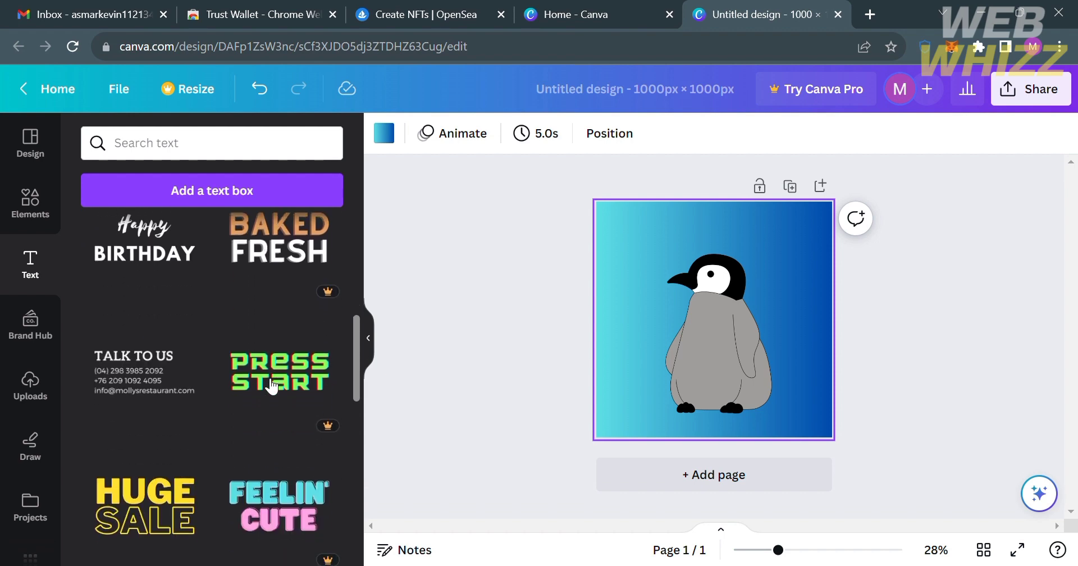
pyautogui.scroll(6, 272, 387)
pyautogui.scroll(4, 271, 386)
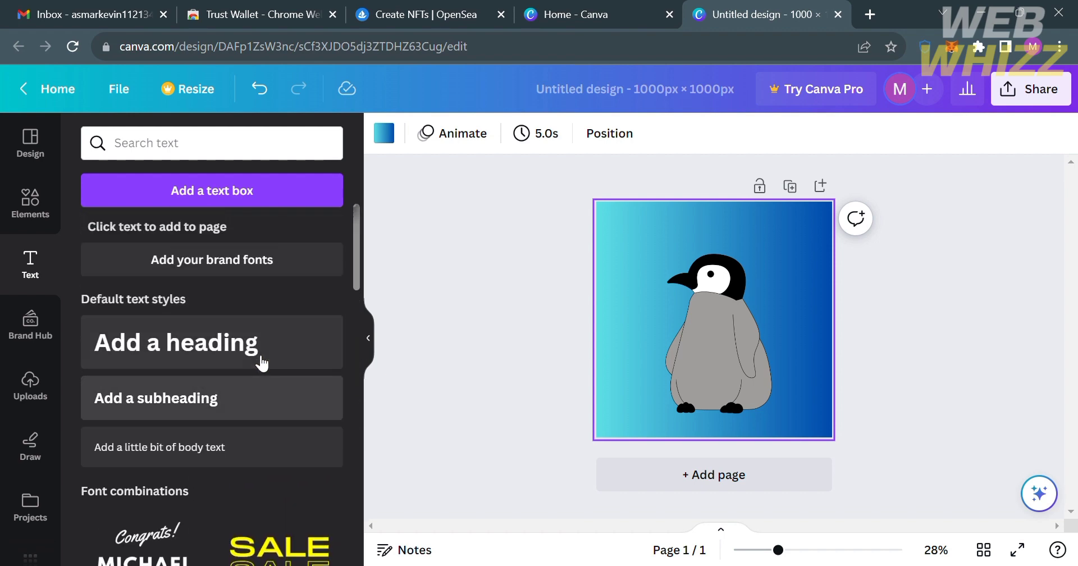
pyautogui.click(258, 355)
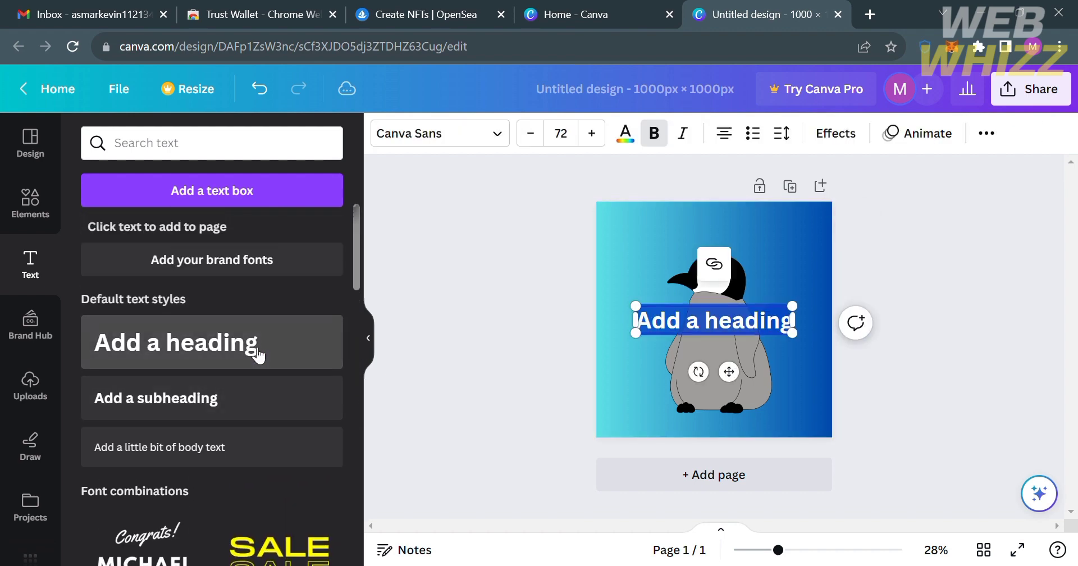
# - Replace the heading's placeholder text with COOL PENGUIN
pyautogui.click(809, 436)
pyautogui.doubleClick(755, 311)
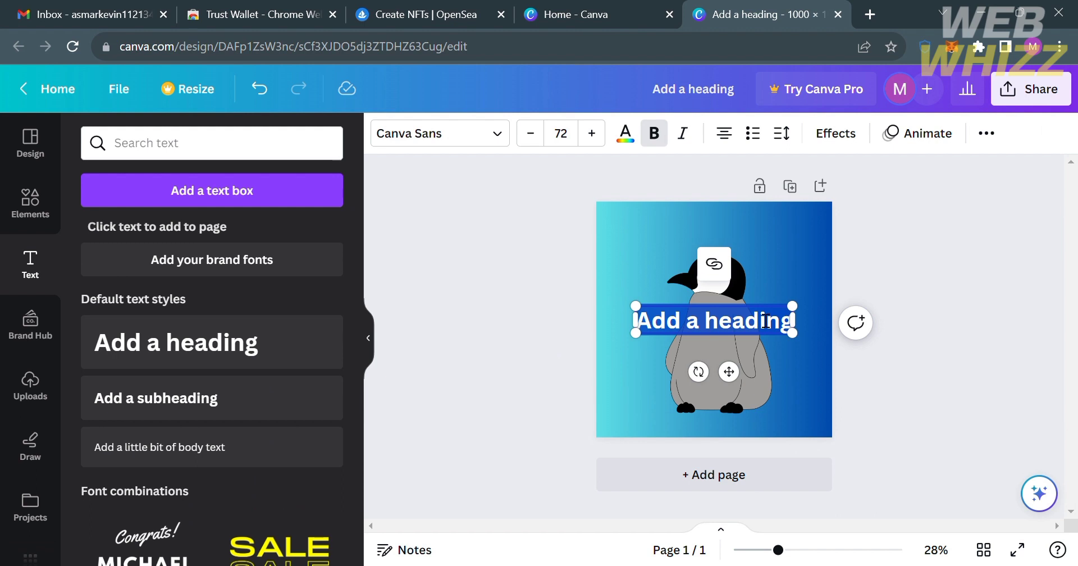
pyautogui.write('COO')
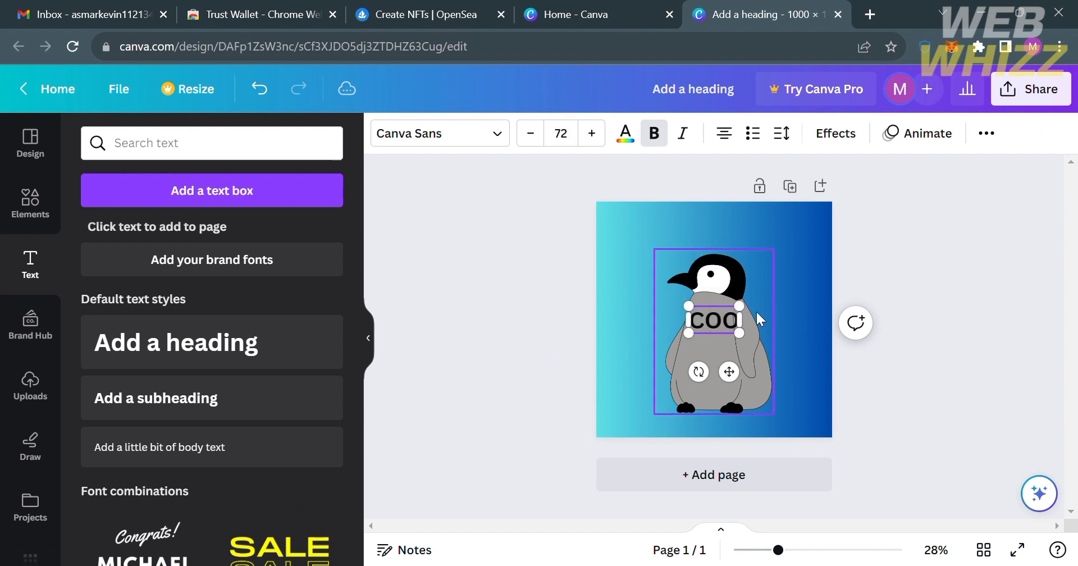
pyautogui.write('L PEN')
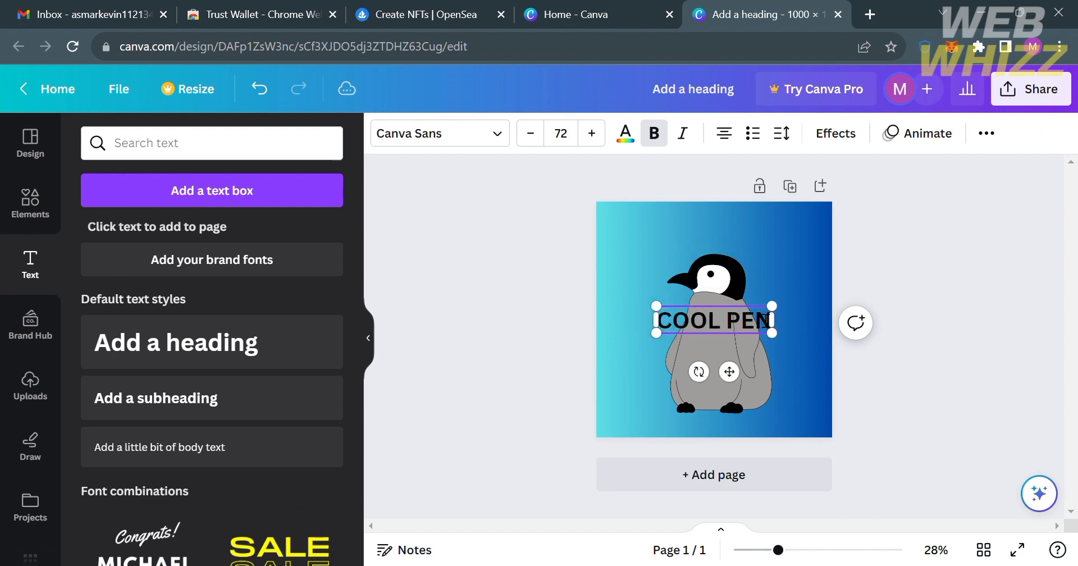
pyautogui.write('GUIN')
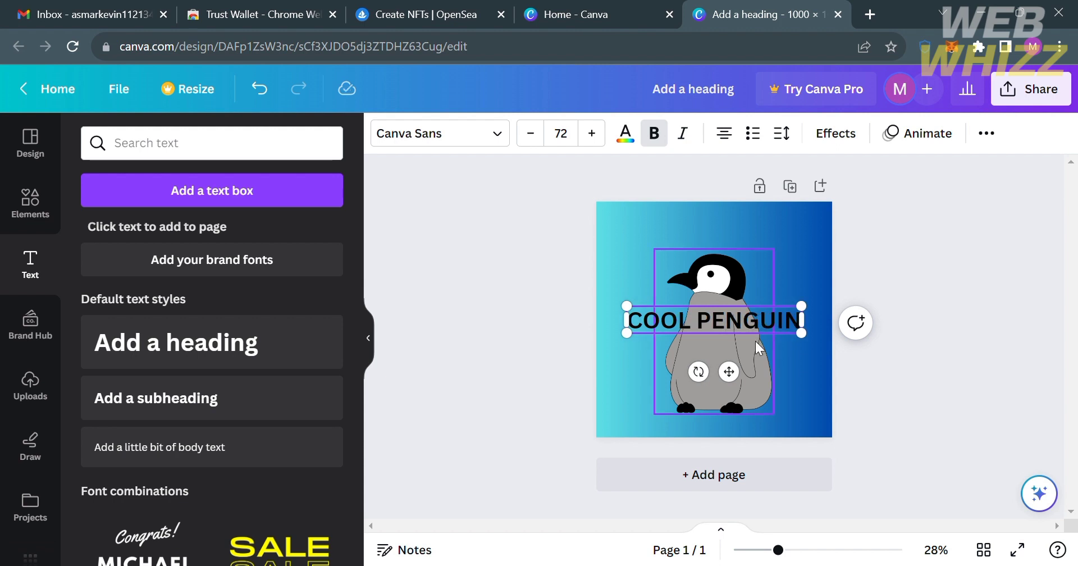
# - Set the heading to Anton at size 100 and move it to the top above the penguin
pyautogui.click(638, 136)
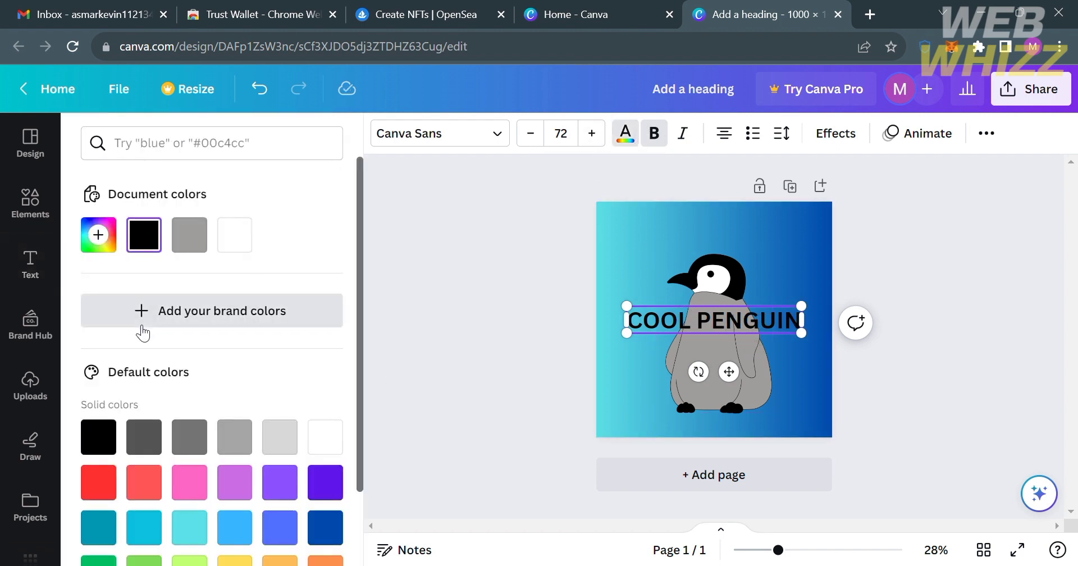
pyautogui.click(598, 138)
pyautogui.click(504, 140)
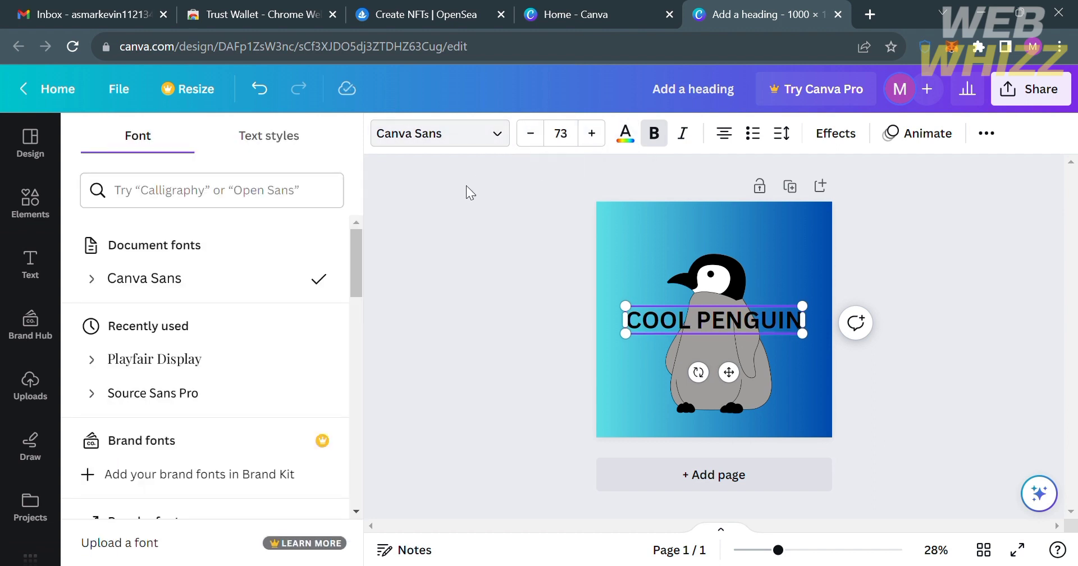
pyautogui.scroll(-5, 212, 397)
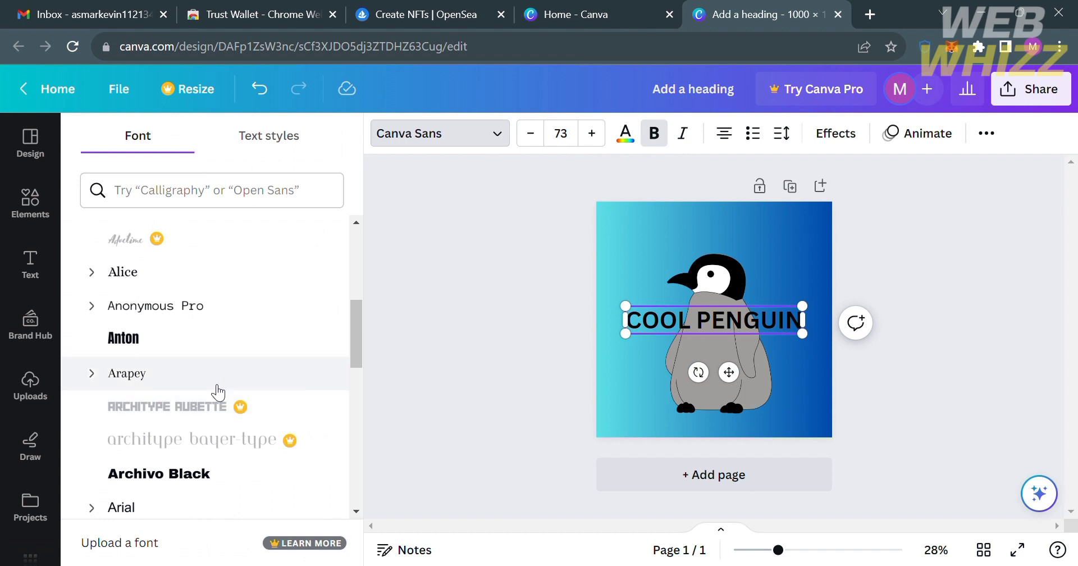
pyautogui.click(215, 347)
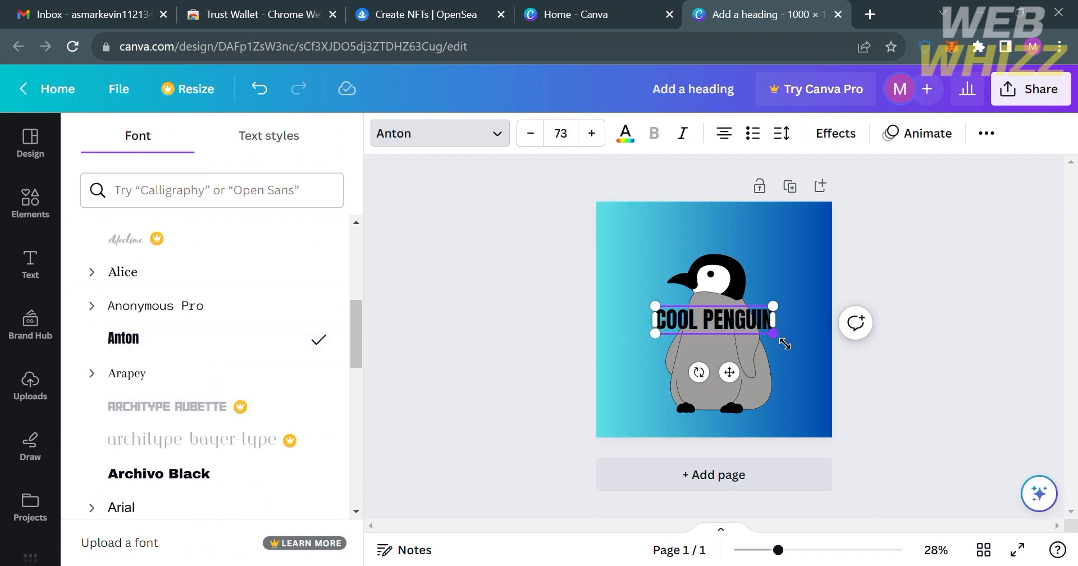
pyautogui.moveTo(784, 343); pyautogui.dragTo(818, 345)
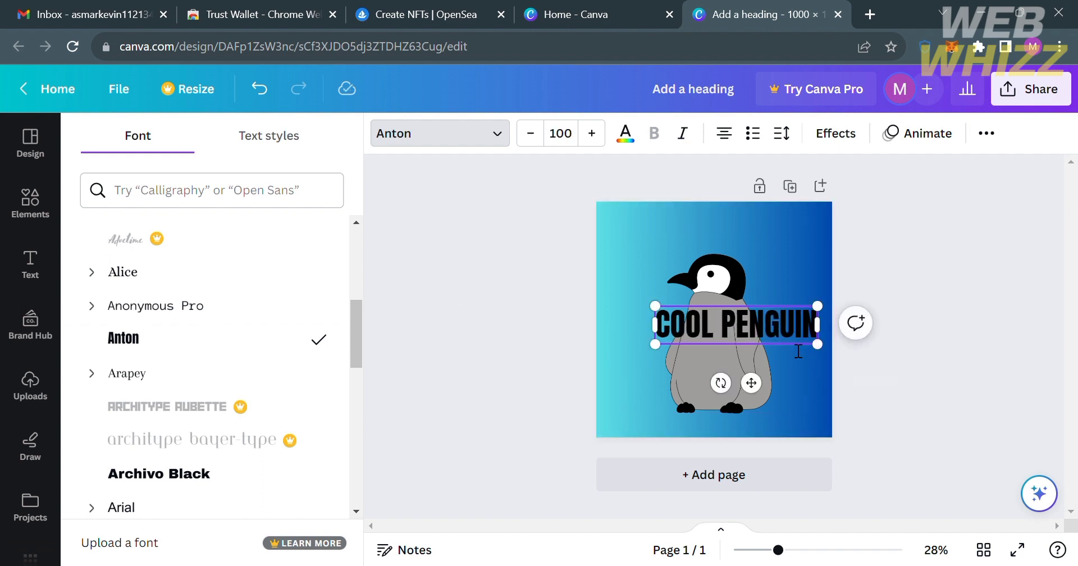
pyautogui.moveTo(751, 383); pyautogui.dragTo(738, 291)
pyautogui.click(800, 375)
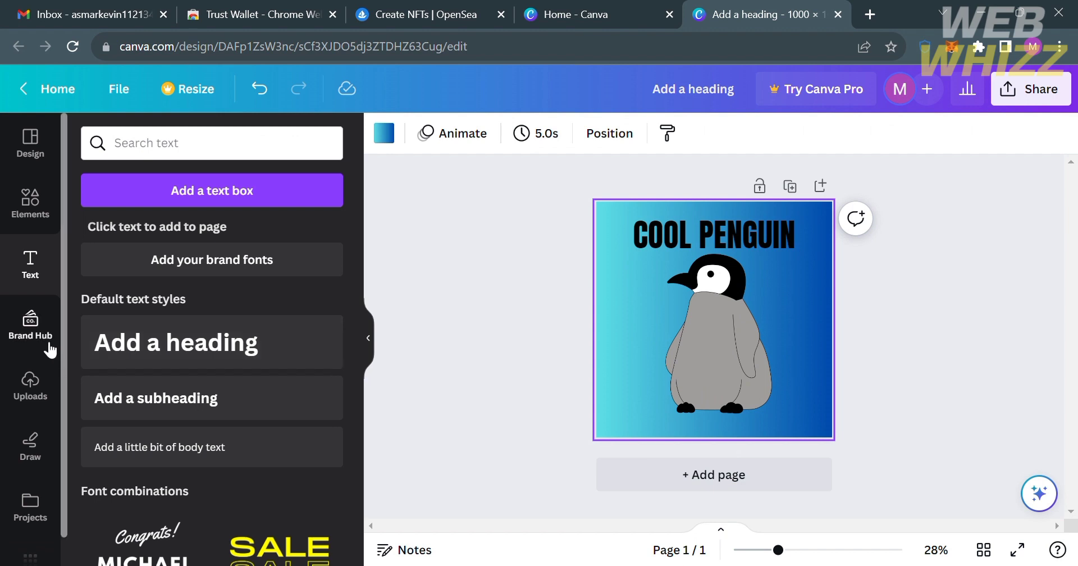
# - Give the page the Disco animation after trying Simple and Sleek
pyautogui.click(462, 133)
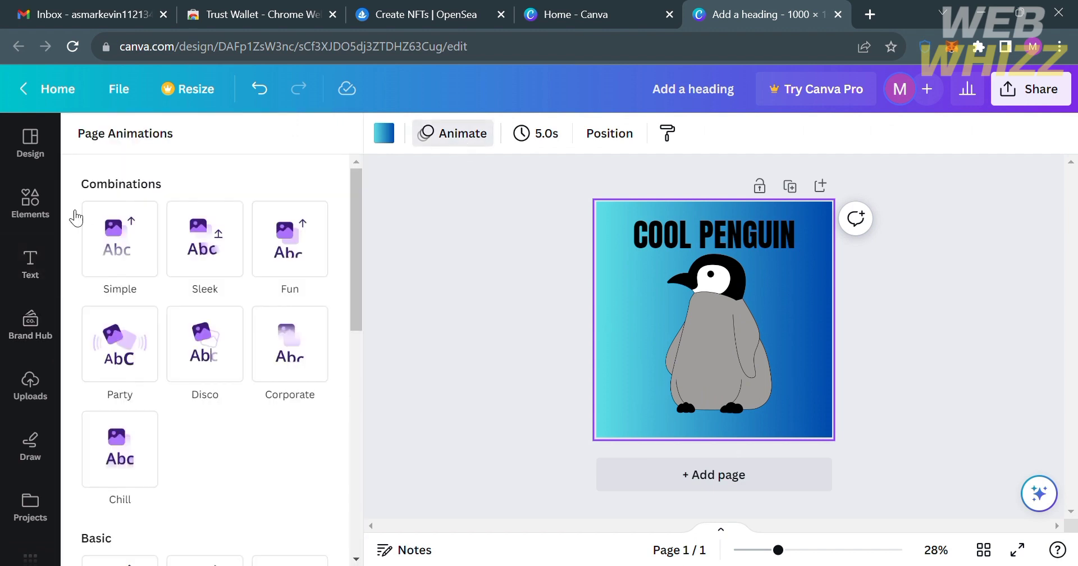
pyautogui.click(130, 248)
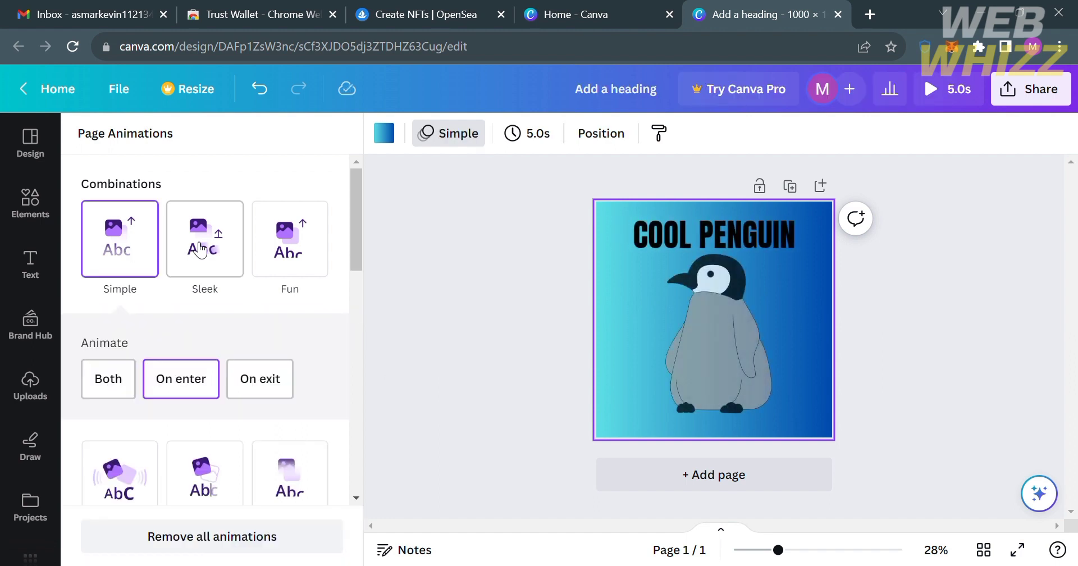
pyautogui.click(205, 241)
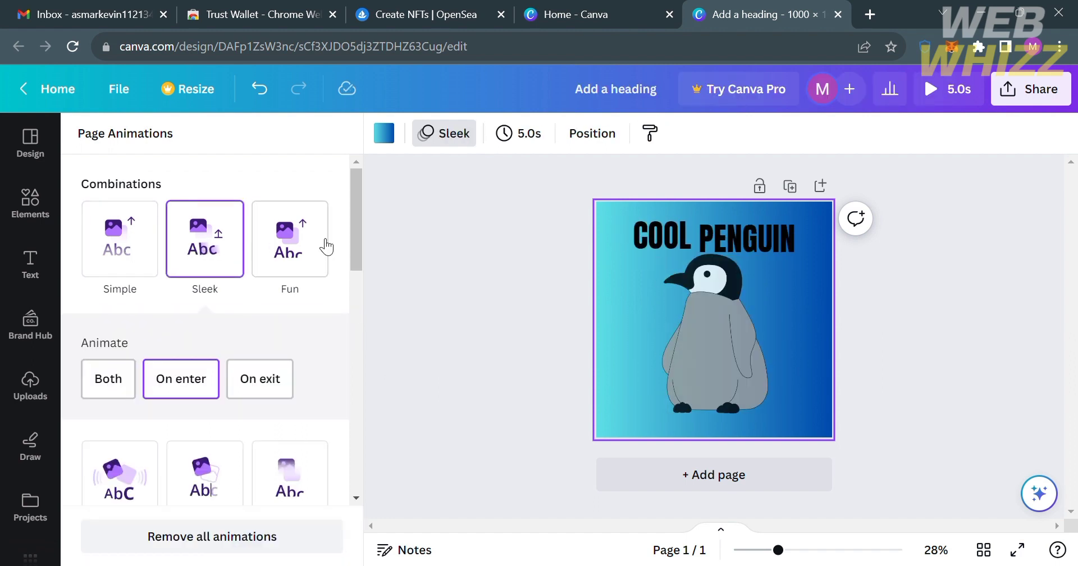
pyautogui.click(174, 481)
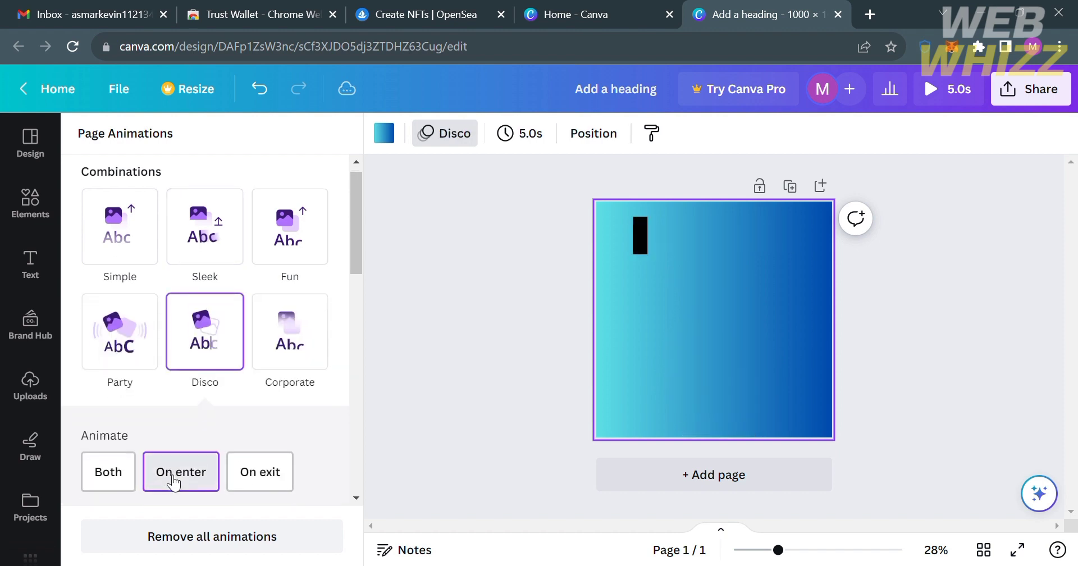
# - Download the design as an MP4 video
pyautogui.click(1030, 89)
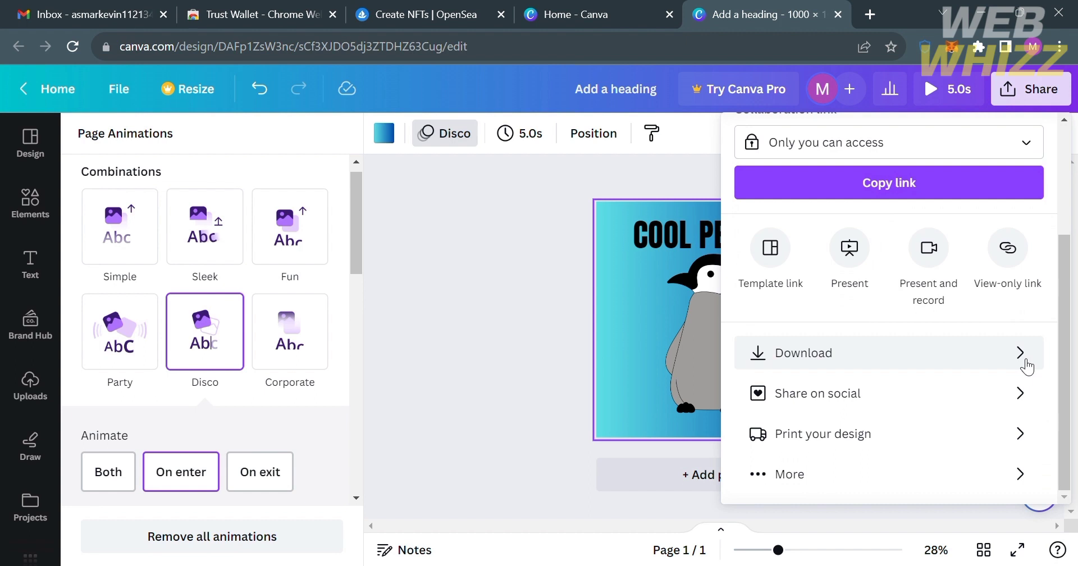
pyautogui.click(1026, 366)
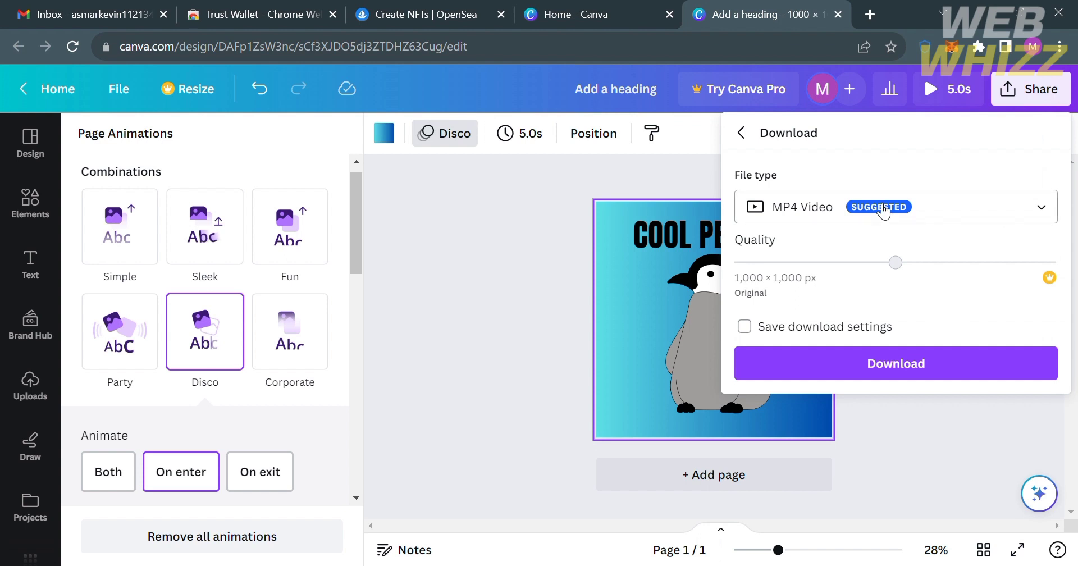
pyautogui.click(845, 375)
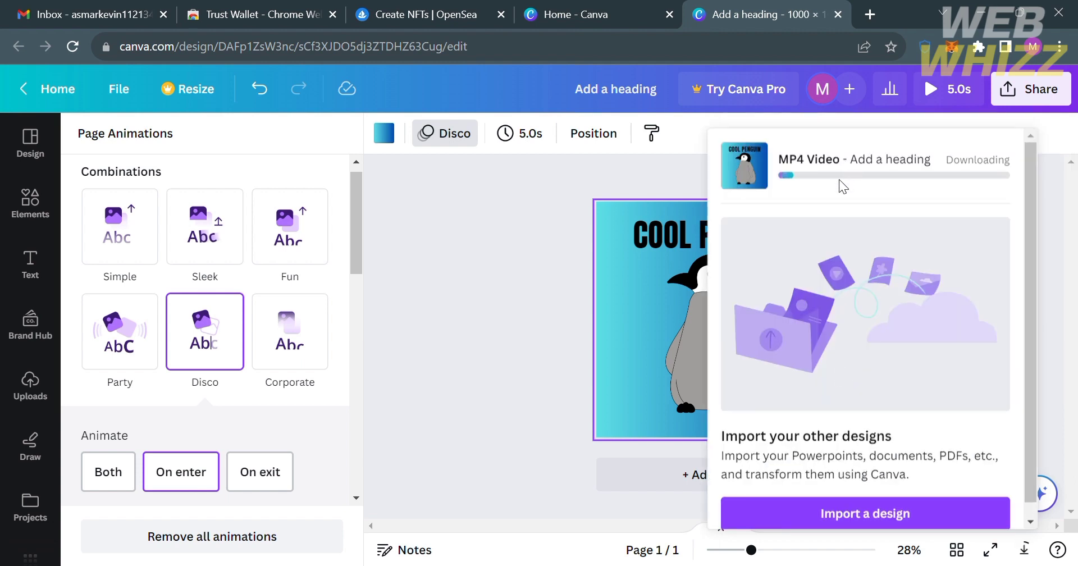
# - Upload Add a heading.mp4 from the downloads bar as the new OpenSea item's media
pyautogui.click(356, 7)
pyautogui.scroll(-1, 428, 430)
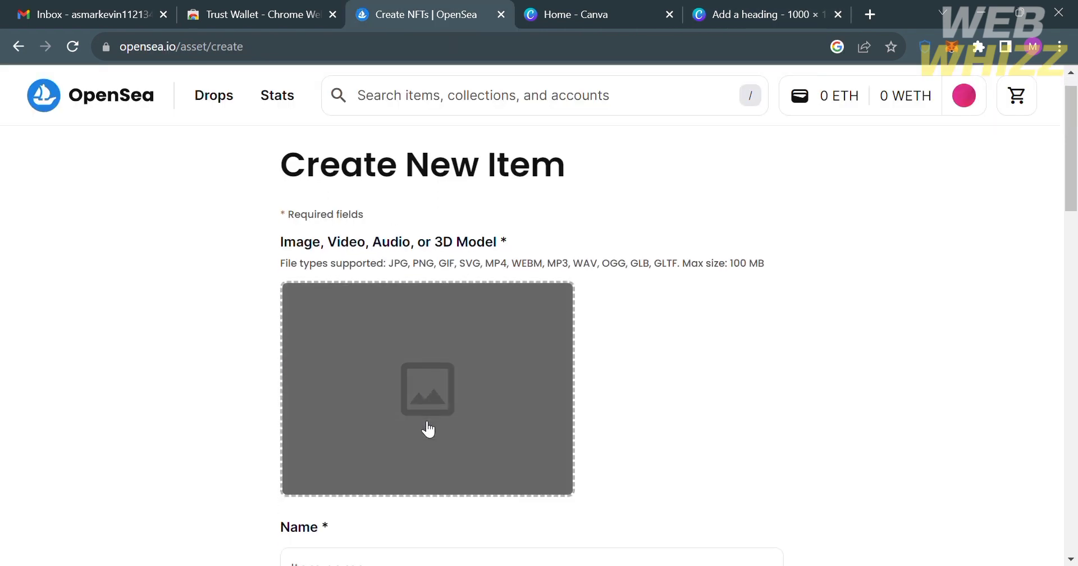
pyautogui.scroll(-2, 428, 430)
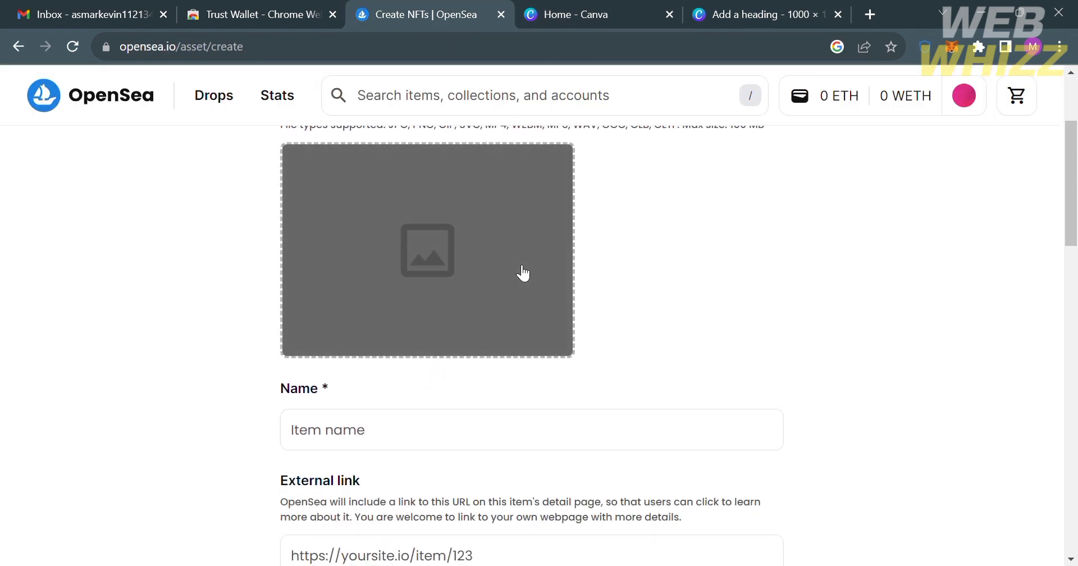
pyautogui.scroll(-2, 522, 274)
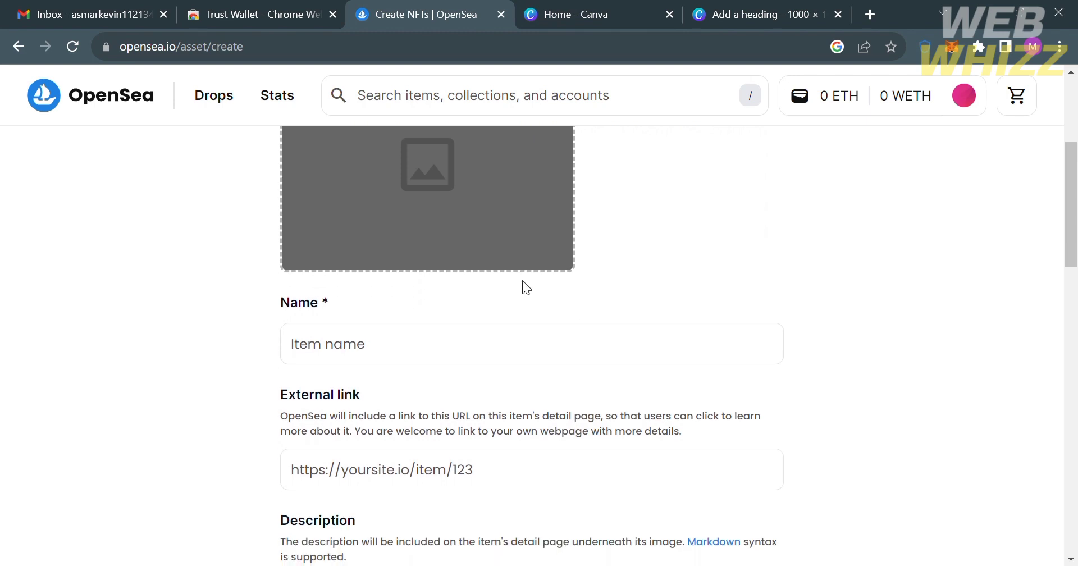
pyautogui.scroll(3, 555, 352)
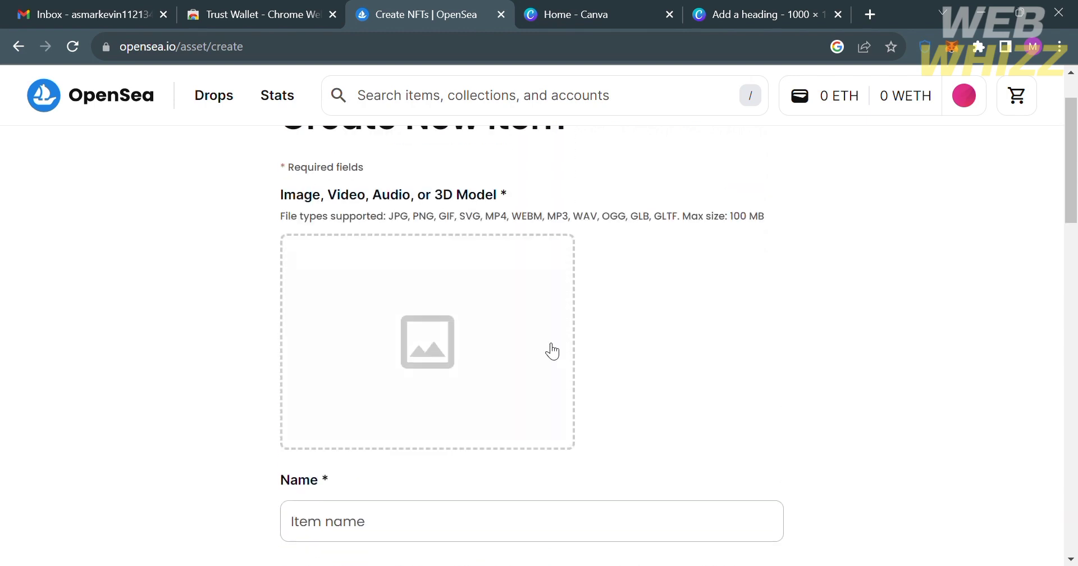
pyautogui.moveTo(96, 556); pyautogui.dragTo(223, 445)
pyautogui.moveTo(396, 287); pyautogui.dragTo(397, 286)
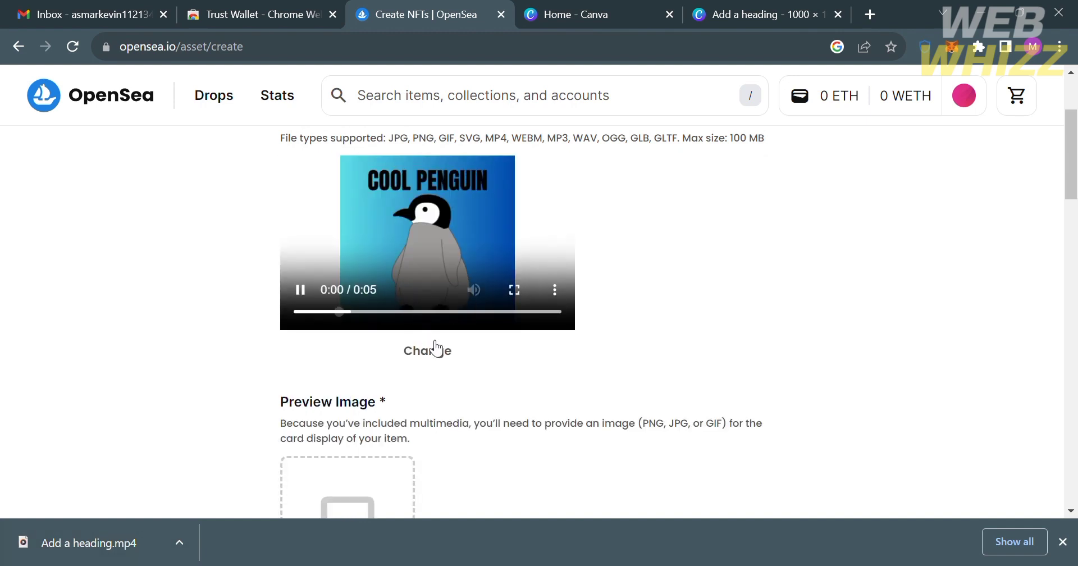
# - Enter Cool Penguin 3.0 as the item's name, correcting a typo
pyautogui.scroll(-4, 500, 406)
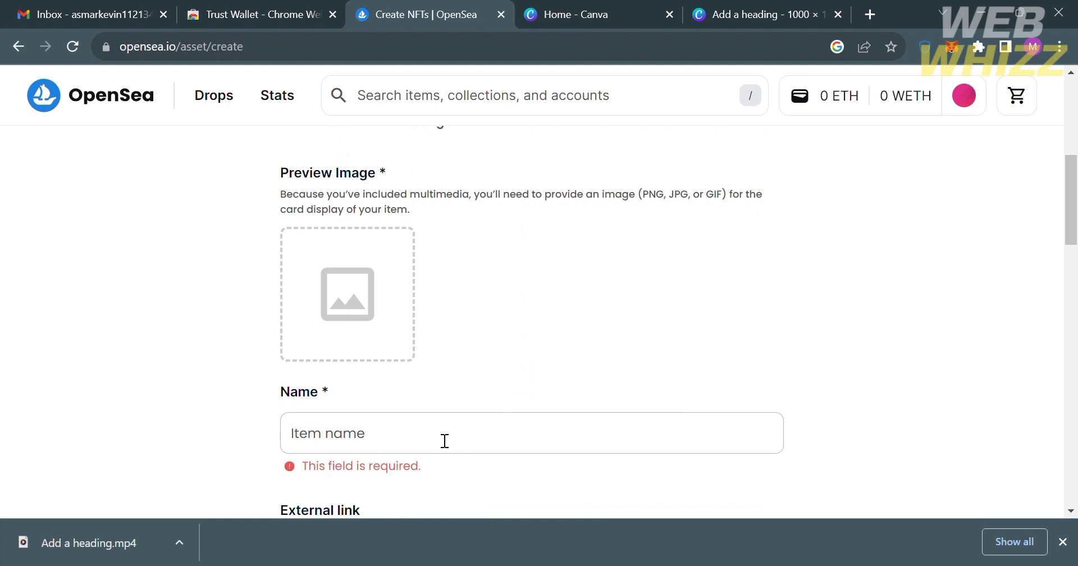
pyautogui.write('cO')
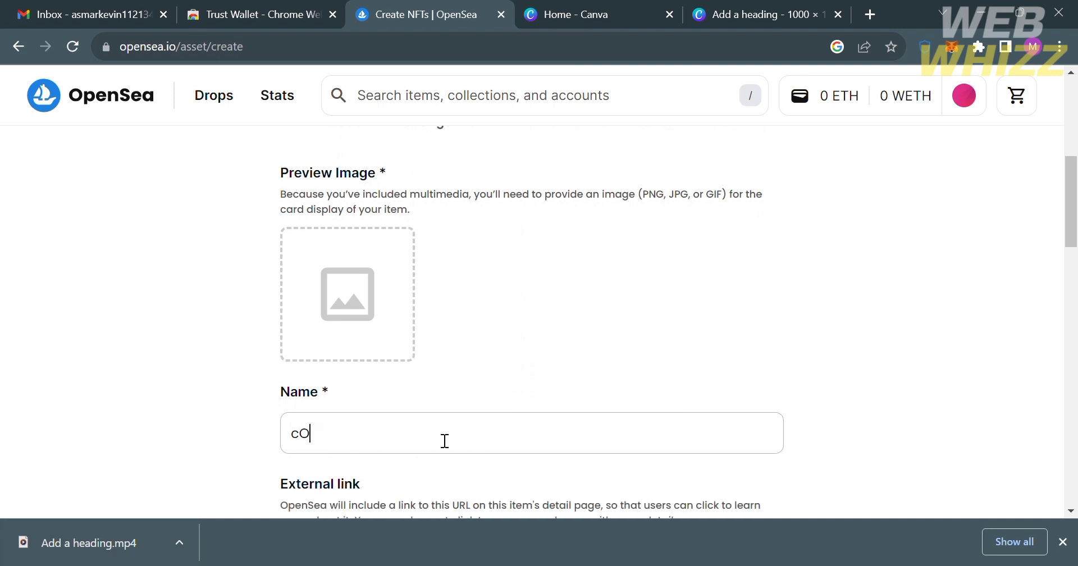
pyautogui.press('BackSpace')
pyautogui.write('Cool Penguin 3.0')
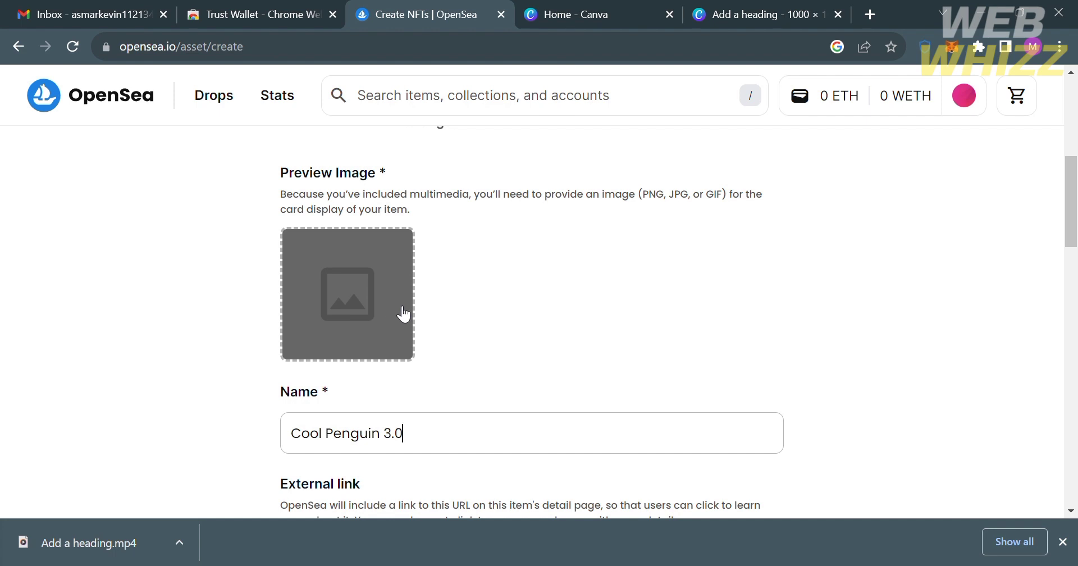
# - Back in Canva, download the COOL PENGUIN design with the file type set to PNG
pyautogui.click(790, 10)
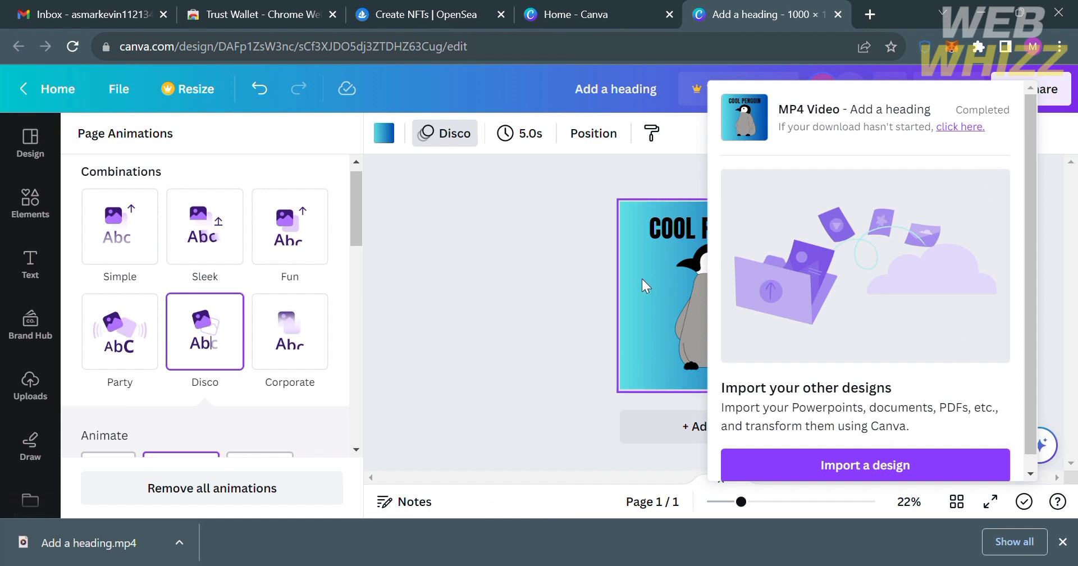
pyautogui.click(570, 277)
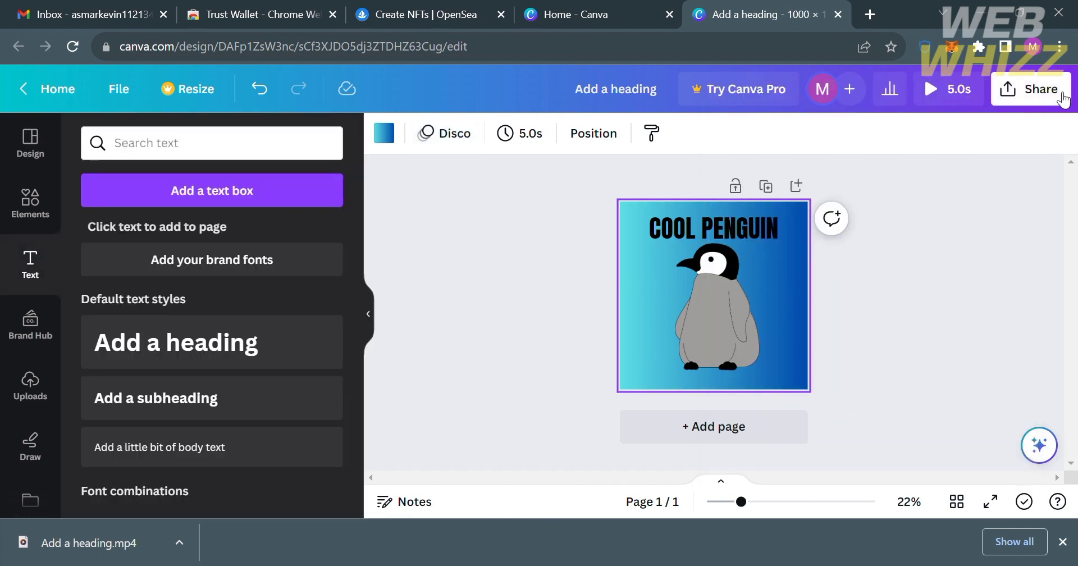
pyautogui.click(1030, 89)
pyautogui.scroll(-2, 867, 437)
pyautogui.click(867, 402)
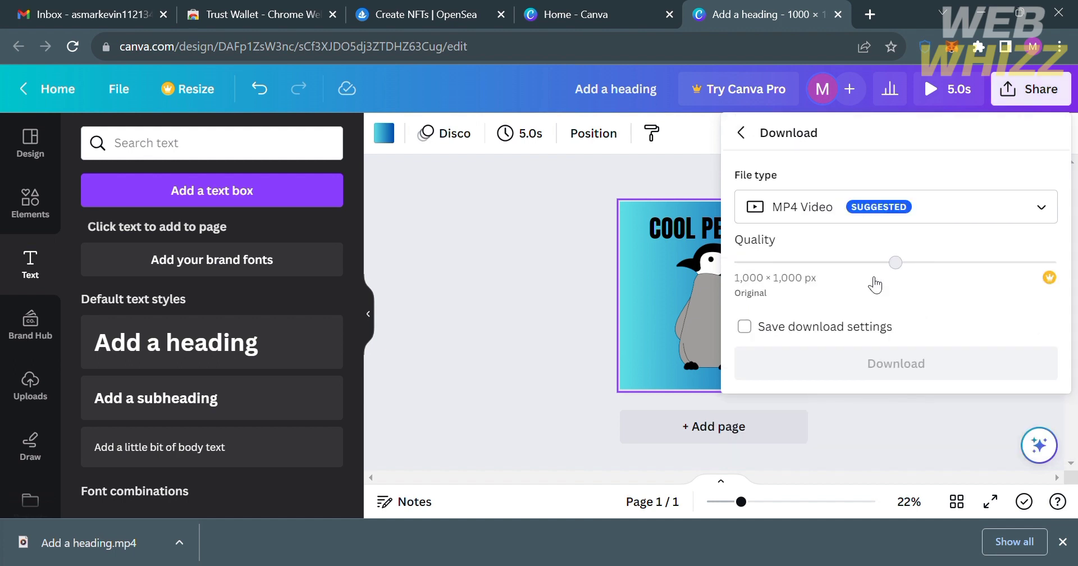
pyautogui.click(957, 203)
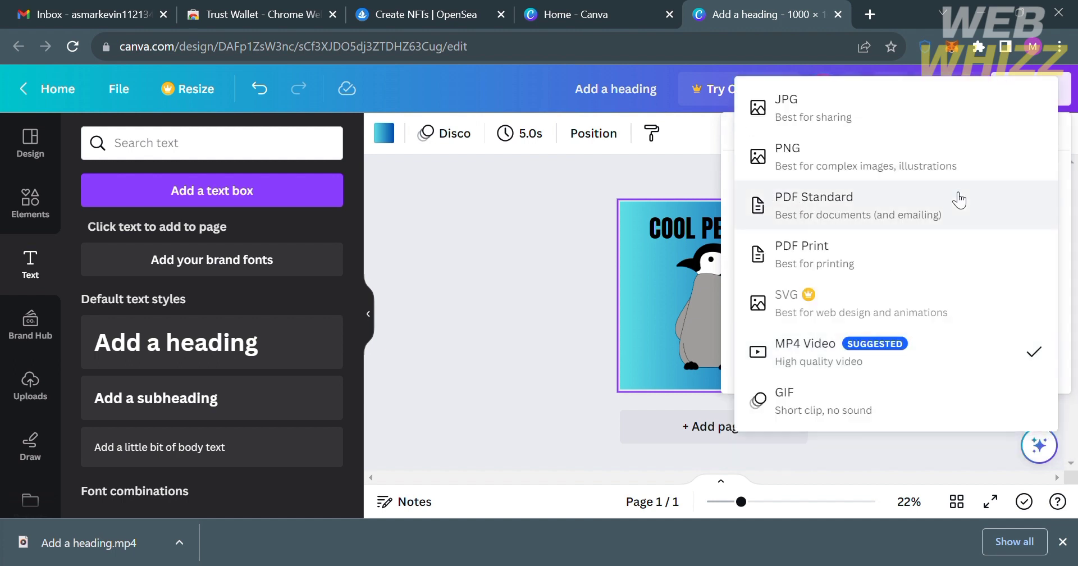
pyautogui.click(850, 180)
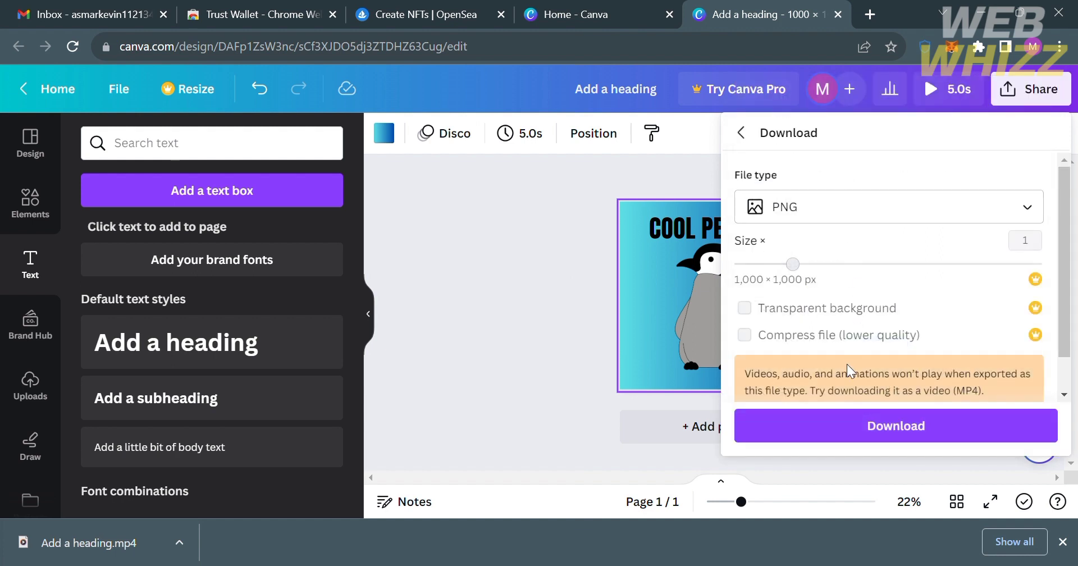
pyautogui.click(850, 440)
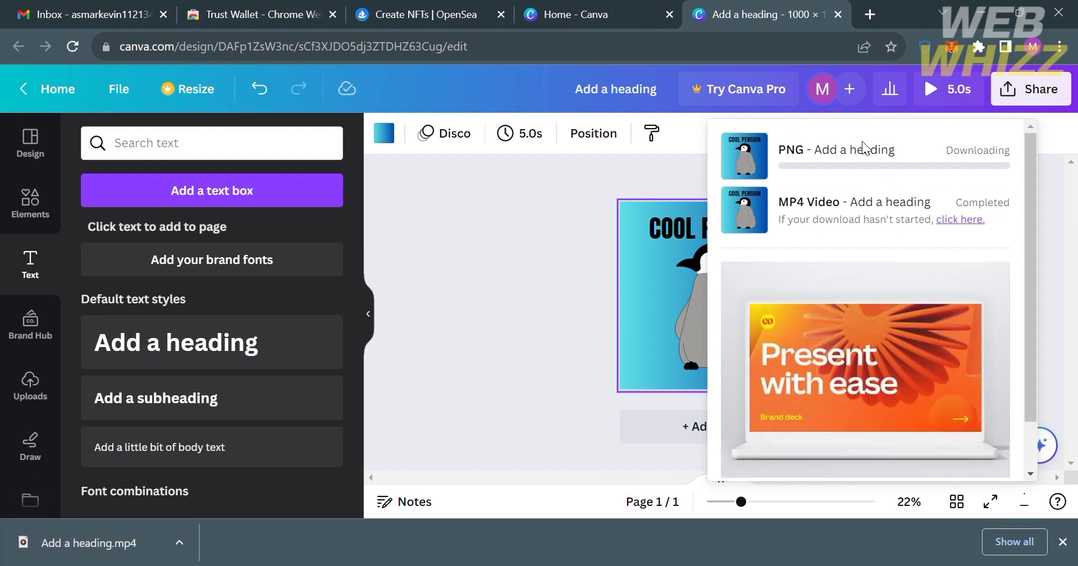
# - Return to the OpenSea item form and click into the name and external link fields
pyautogui.click(400, 7)
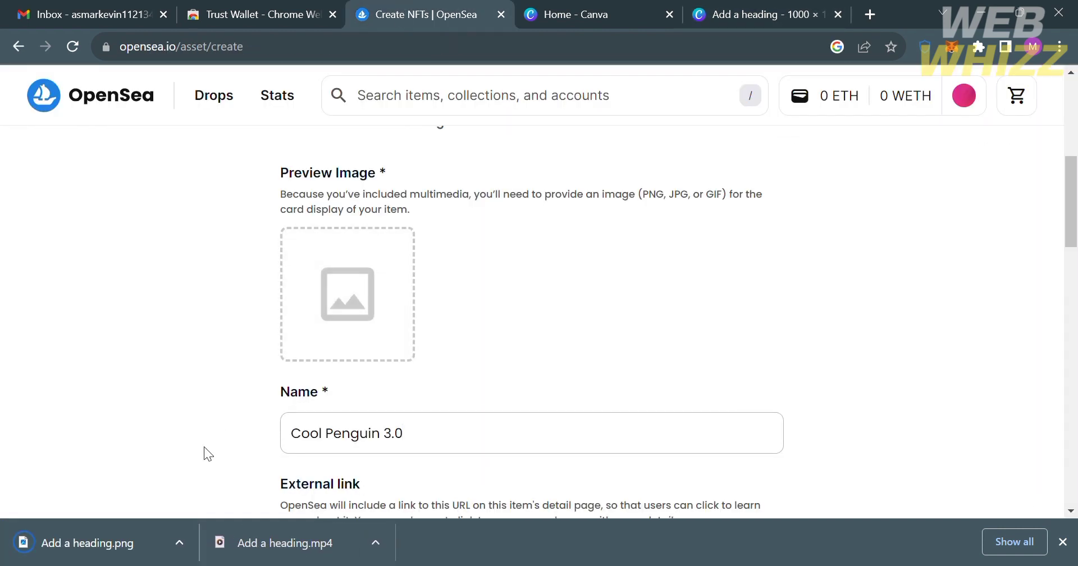
pyautogui.moveTo(85, 542); pyautogui.dragTo(348, 294)
pyautogui.scroll(5, 419, 351)
pyautogui.scroll(-5, 421, 354)
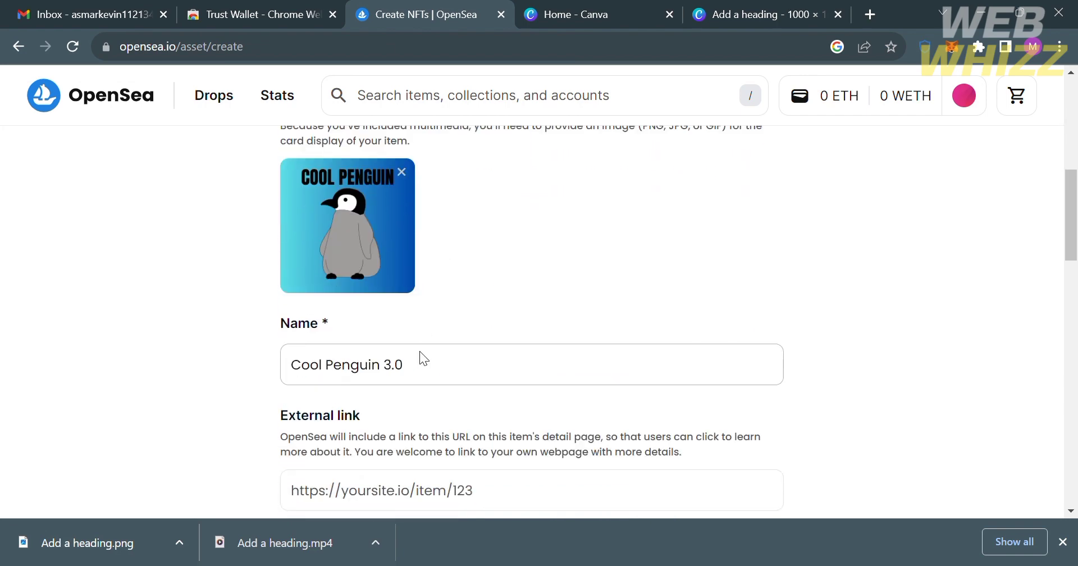
pyautogui.click(429, 359)
pyautogui.scroll(-2, 429, 359)
pyautogui.click(429, 359)
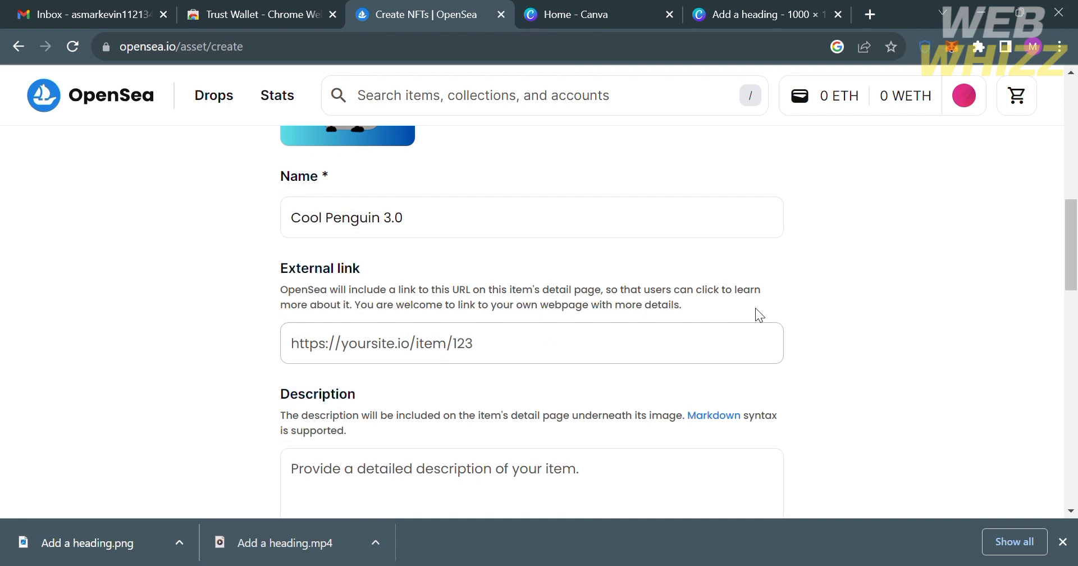
# - Start the description with 'Simple' and open the collection dropdown, which lists none
pyautogui.scroll(-3, 720, 404)
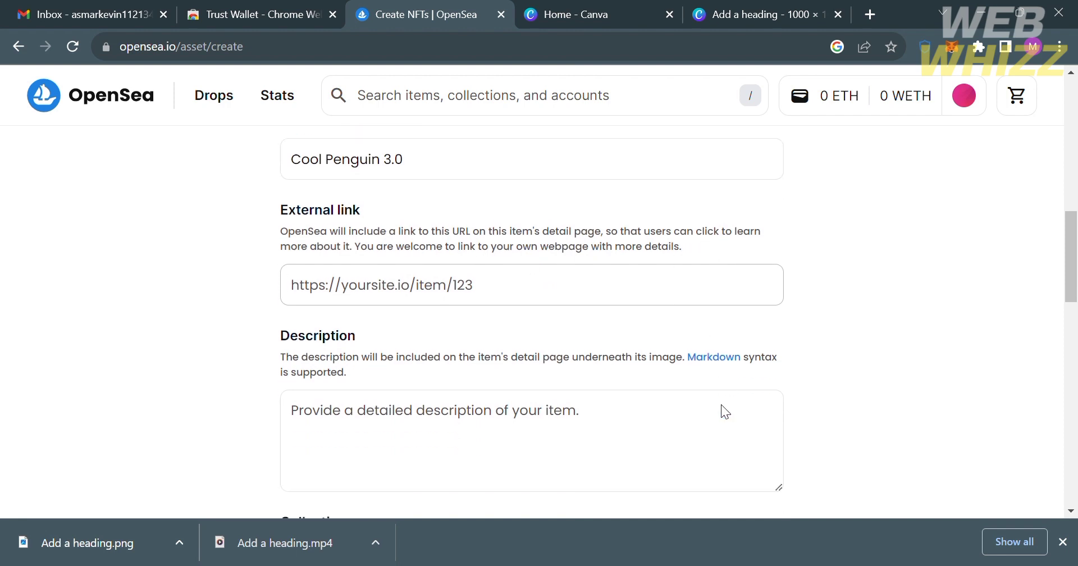
pyautogui.click(673, 290)
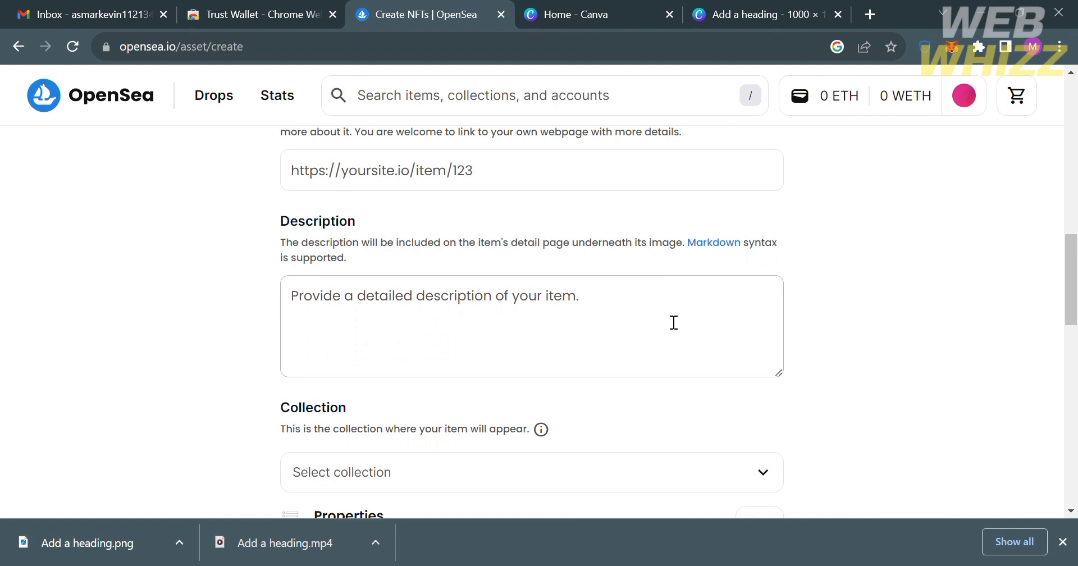
pyautogui.write('S')
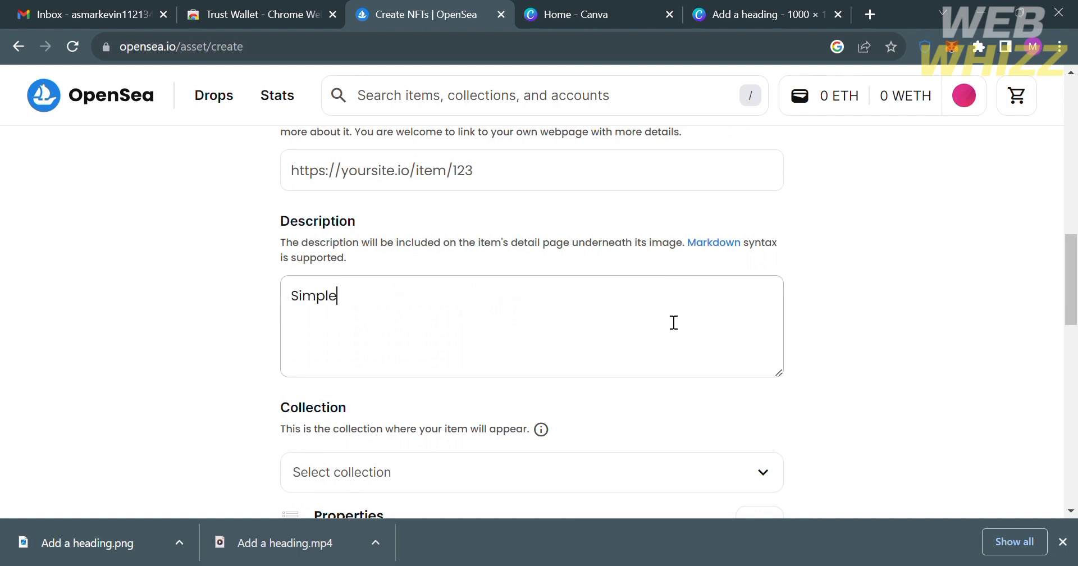
pyautogui.write('imple')
pyautogui.scroll(-3, 730, 303)
pyautogui.click(762, 286)
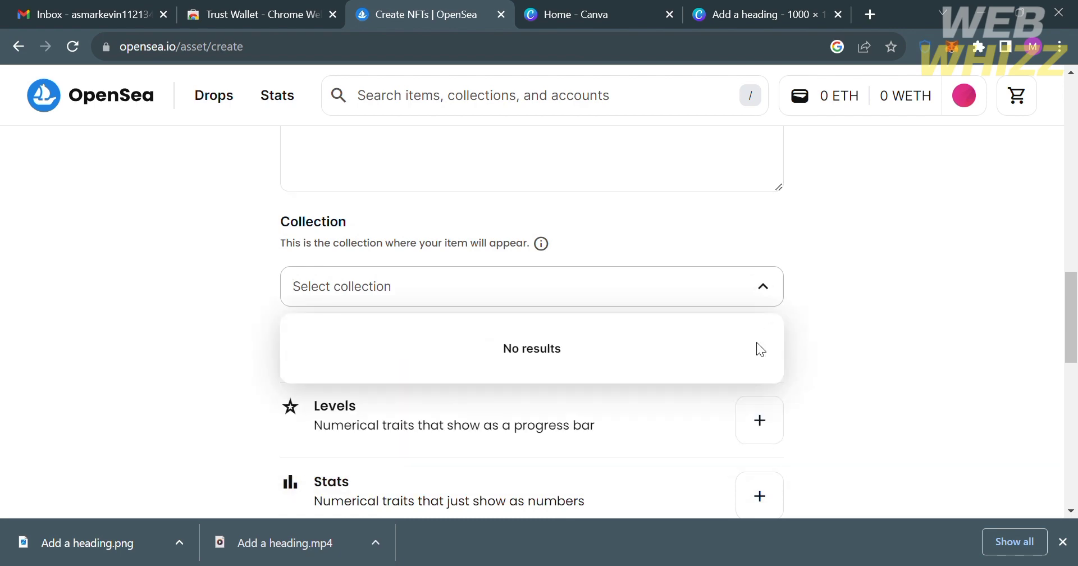
# - Close the empty collection list and save a new property with type Penguin
pyautogui.click(814, 356)
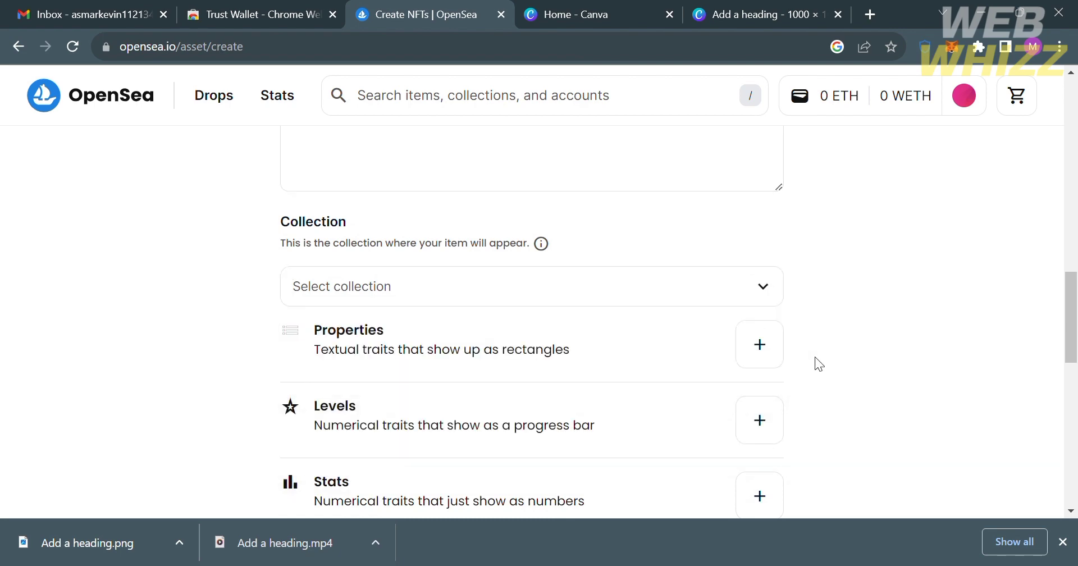
pyautogui.click(760, 344)
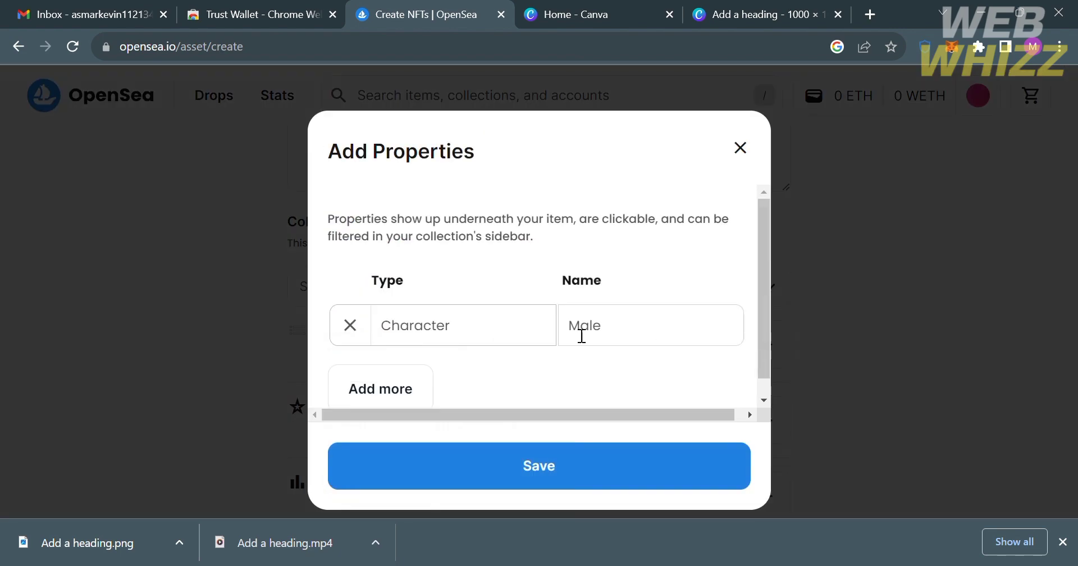
pyautogui.click(536, 330)
pyautogui.write('Penguin')
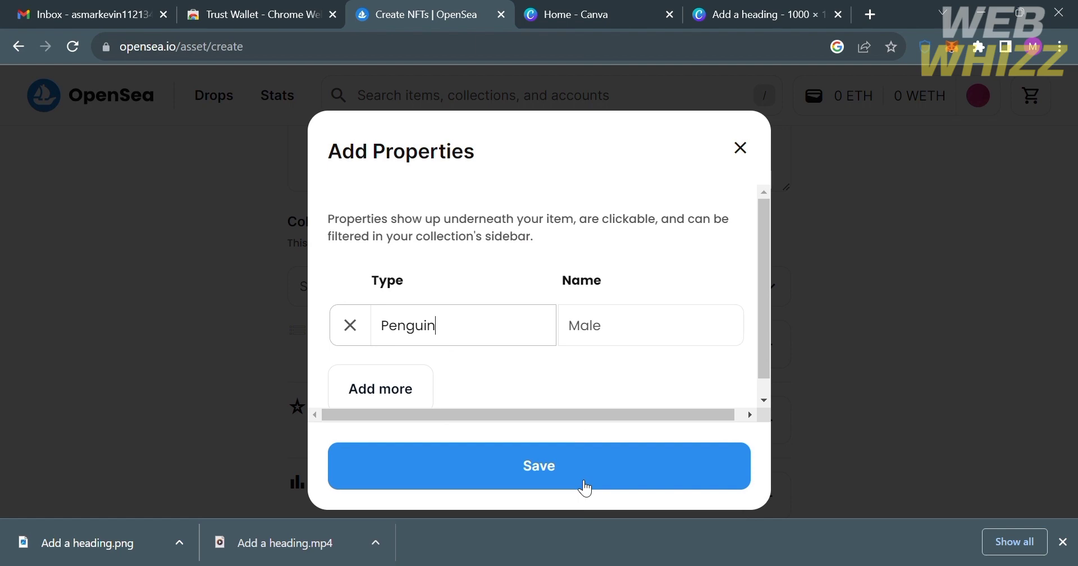
pyautogui.click(586, 488)
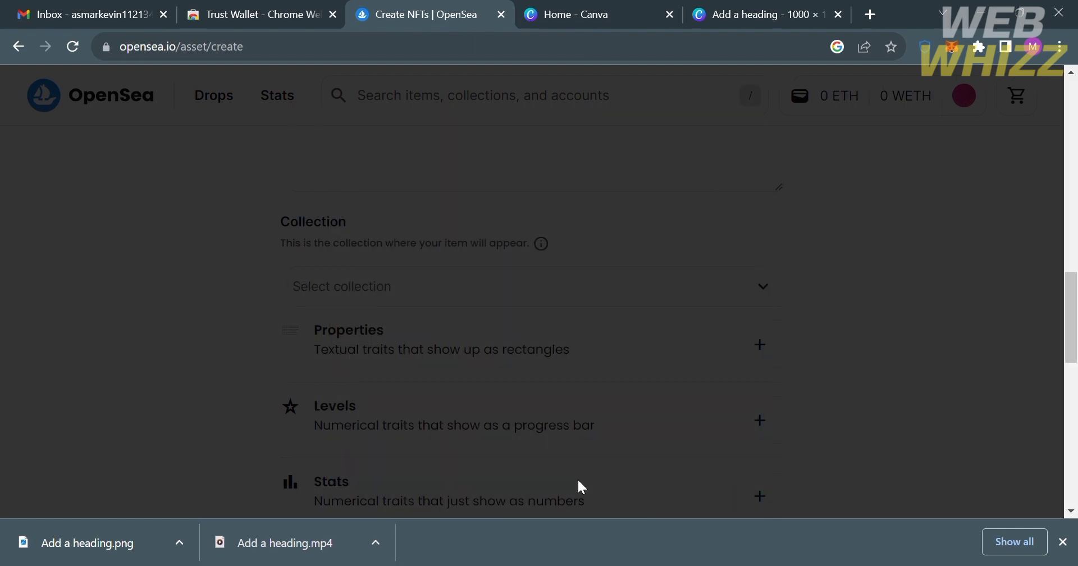
# - Change the supply to 10 and keep Ethereum as the blockchain
pyautogui.scroll(-10, 555, 350)
pyautogui.click(555, 350)
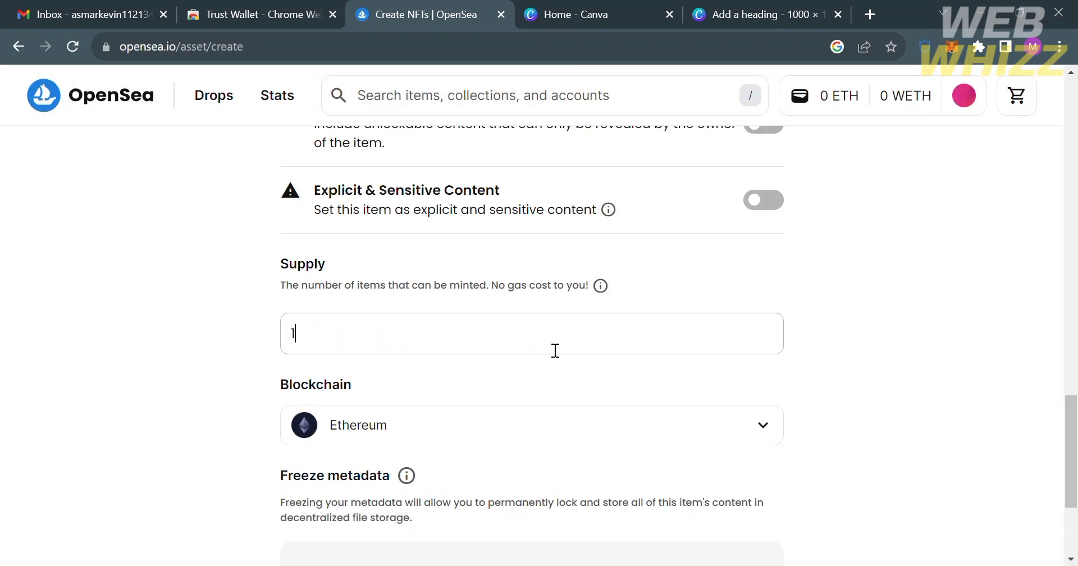
pyautogui.write('0')
pyautogui.scroll(-2, 555, 351)
pyautogui.click(549, 346)
pyautogui.click(905, 347)
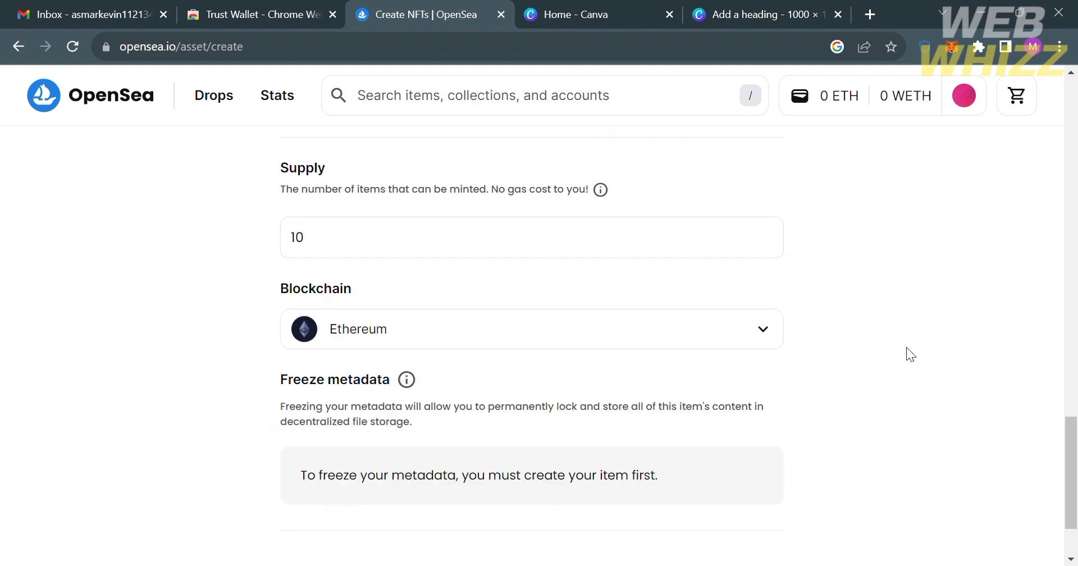
# - Submit the Cool Penguin 3.0 item with Create
pyautogui.scroll(-2, 717, 353)
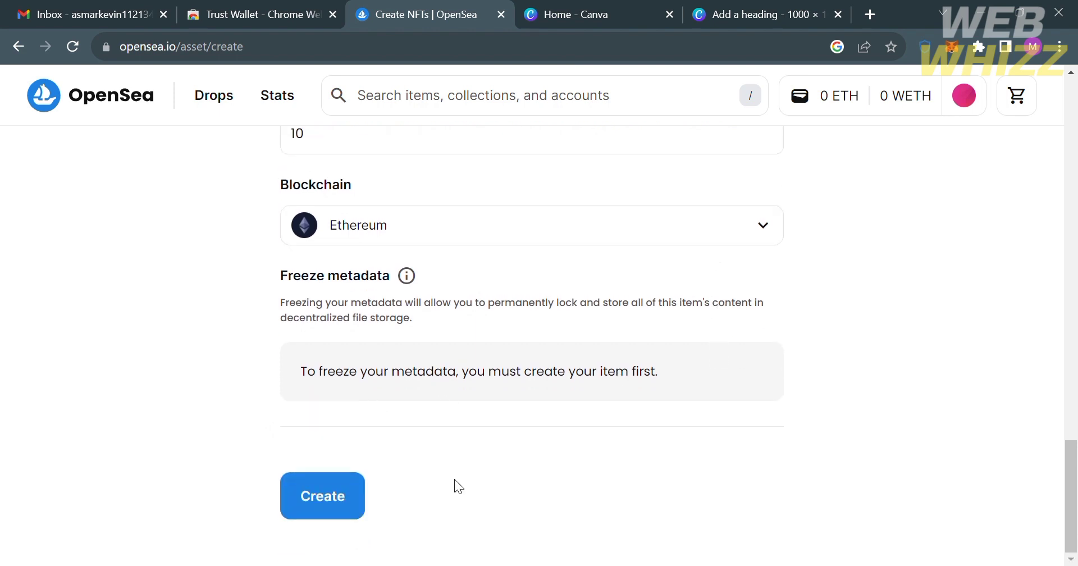
pyautogui.scroll(1, 449, 489)
pyautogui.scroll(-1, 446, 489)
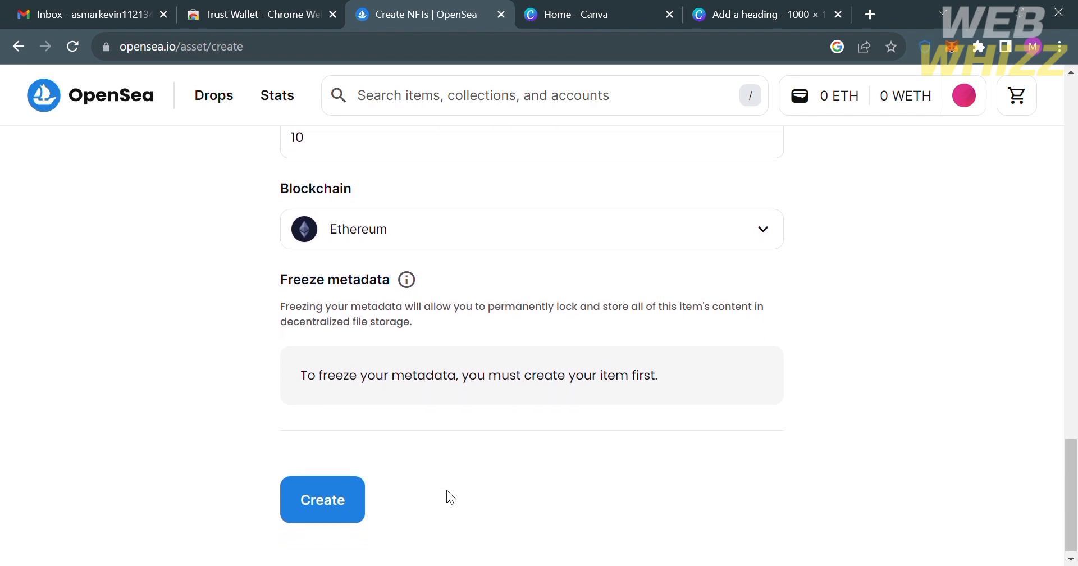
pyautogui.click(334, 517)
# - Pass the hCaptcha by selecting the three bicycle squares and verifying
pyautogui.click(574, 413)
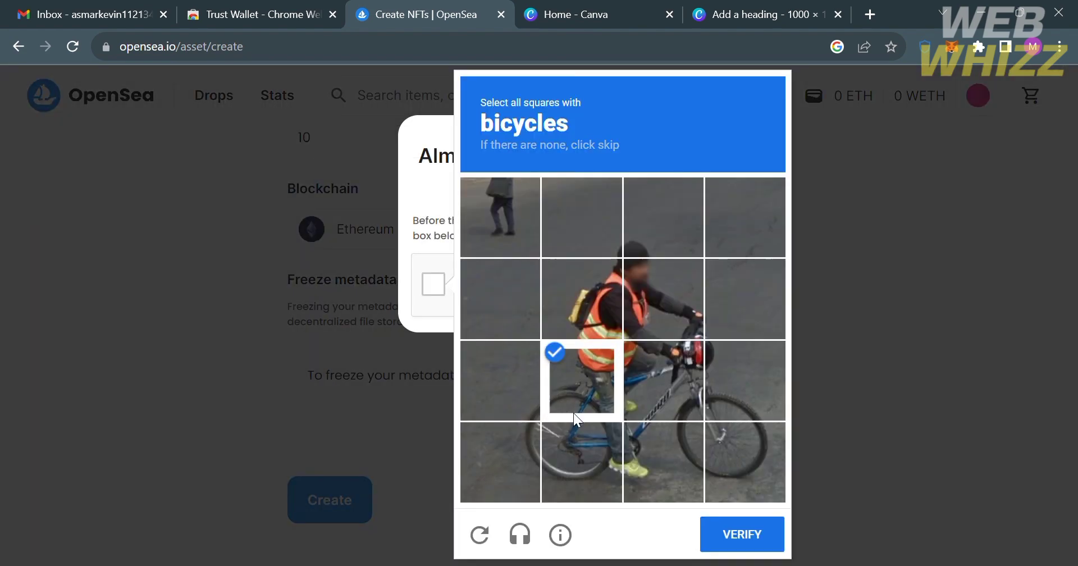
pyautogui.click(678, 399)
pyautogui.click(580, 450)
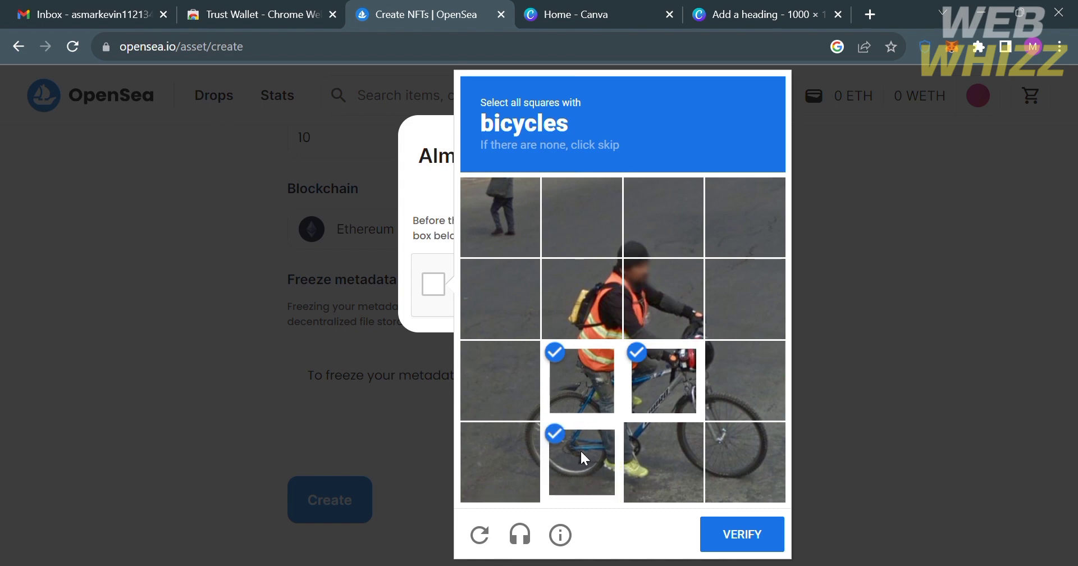
pyautogui.click(770, 528)
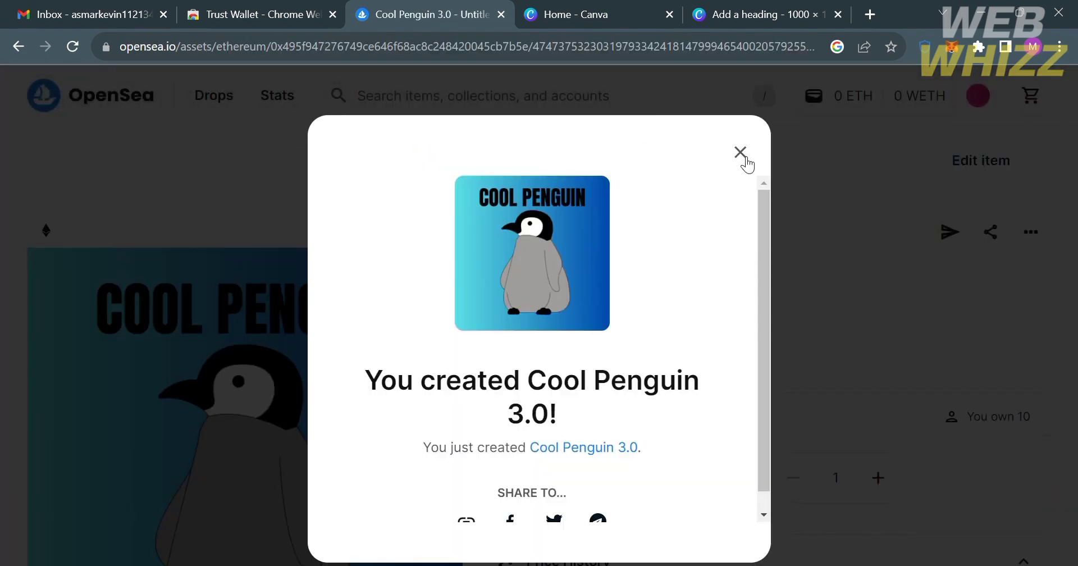
# - Dismiss the creation confirmation and begin listing one copy for sale
pyautogui.click(739, 151)
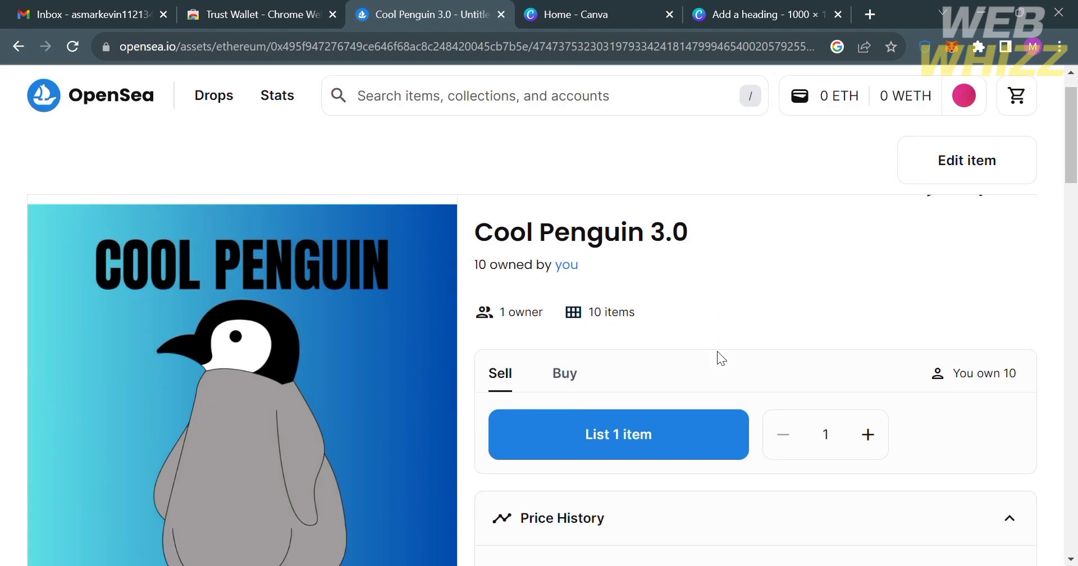
pyautogui.scroll(-3, 716, 352)
pyautogui.scroll(1, 717, 351)
pyautogui.scroll(-4, 717, 354)
pyautogui.scroll(-5, 726, 360)
pyautogui.scroll(10, 724, 358)
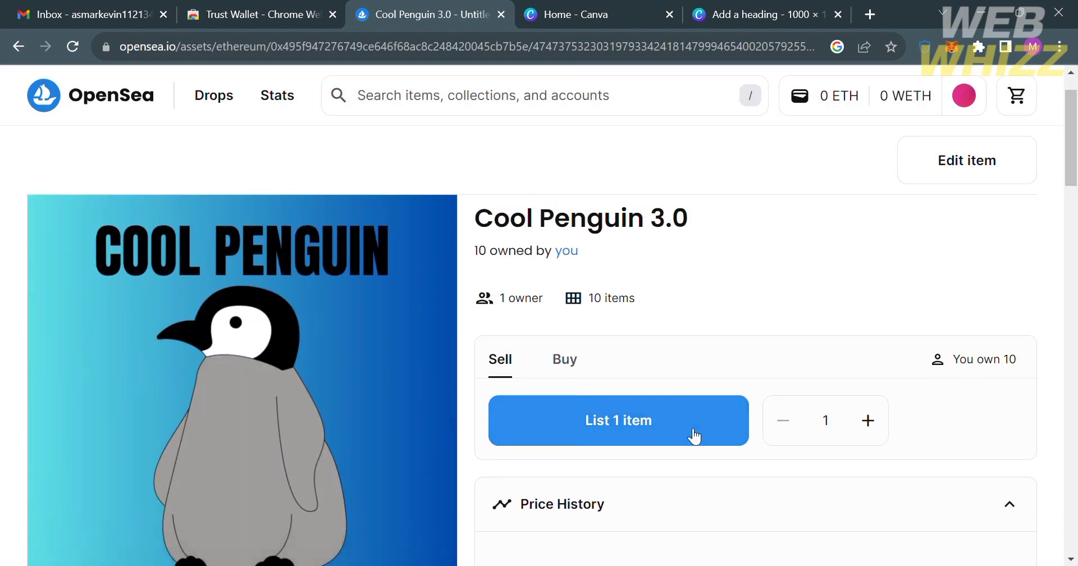
pyautogui.click(693, 435)
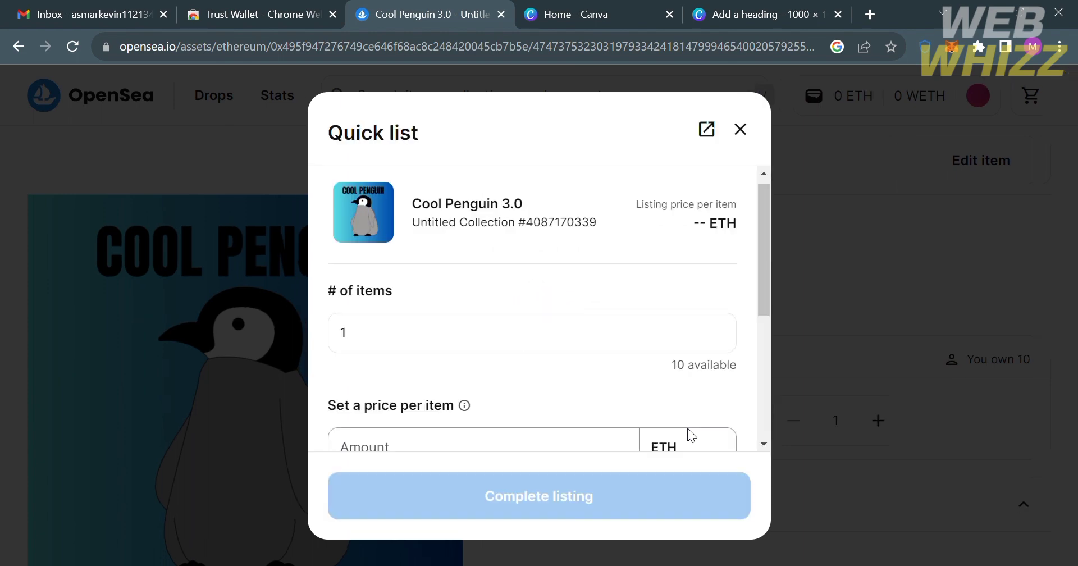
# - Price the listing at 0.20 ETH per item and confirm the 1-month duration
pyautogui.scroll(-2, 675, 331)
pyautogui.scroll(-2, 666, 323)
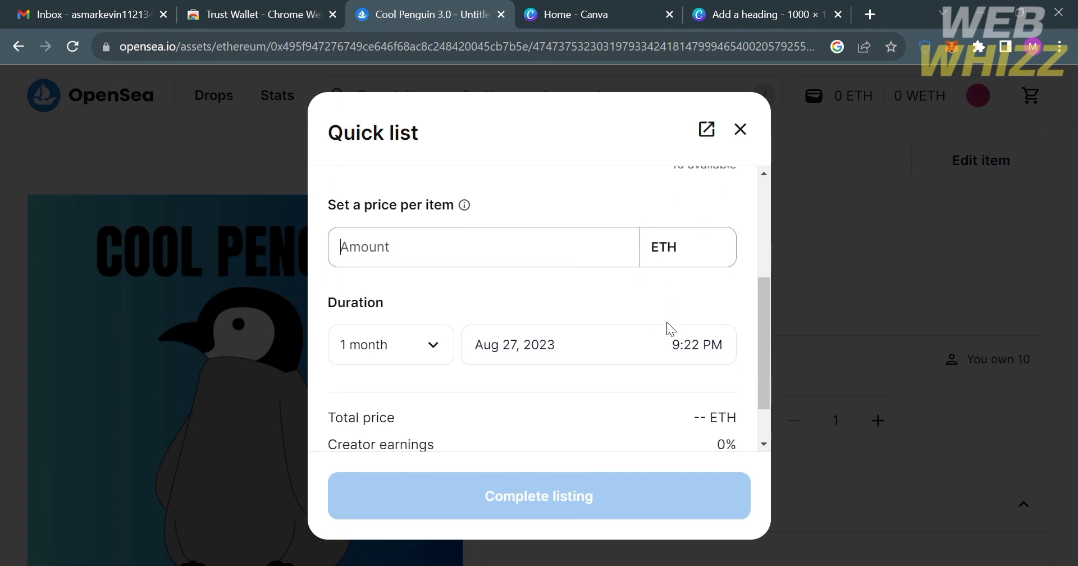
pyautogui.write('1')
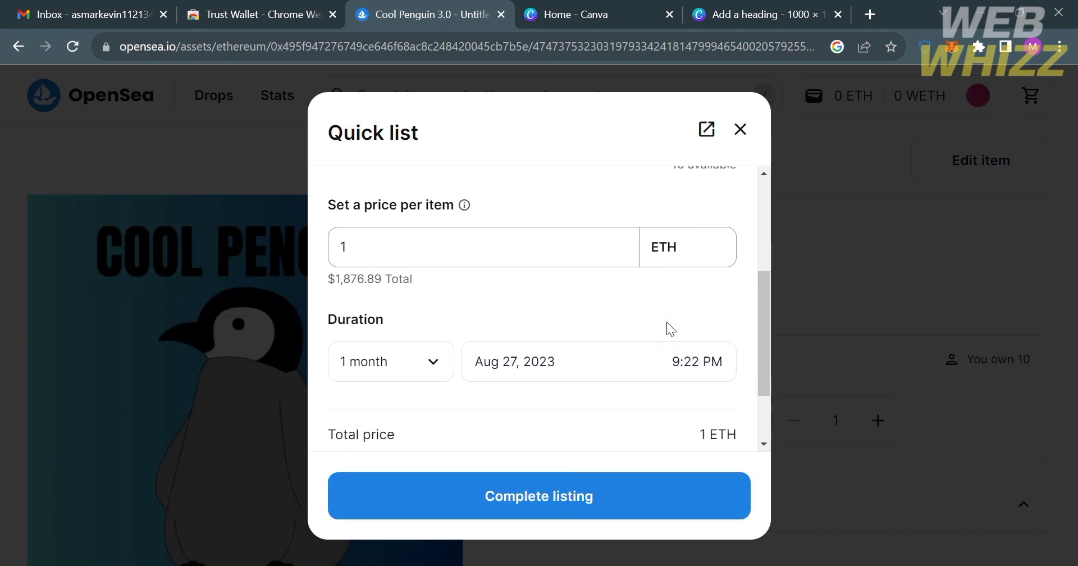
pyautogui.press('BackSpace')
pyautogui.write('0.')
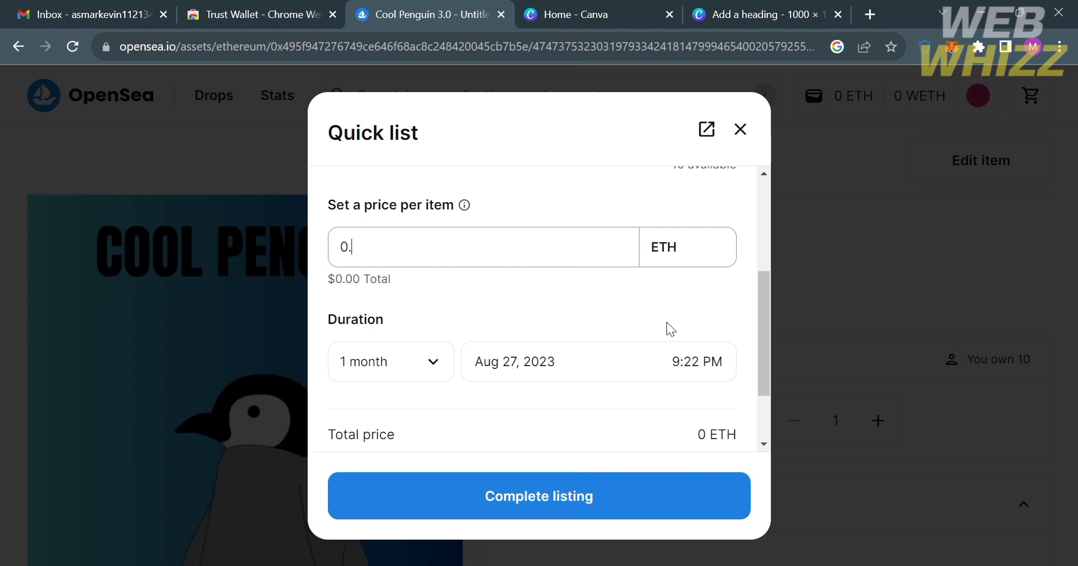
pyautogui.write('20')
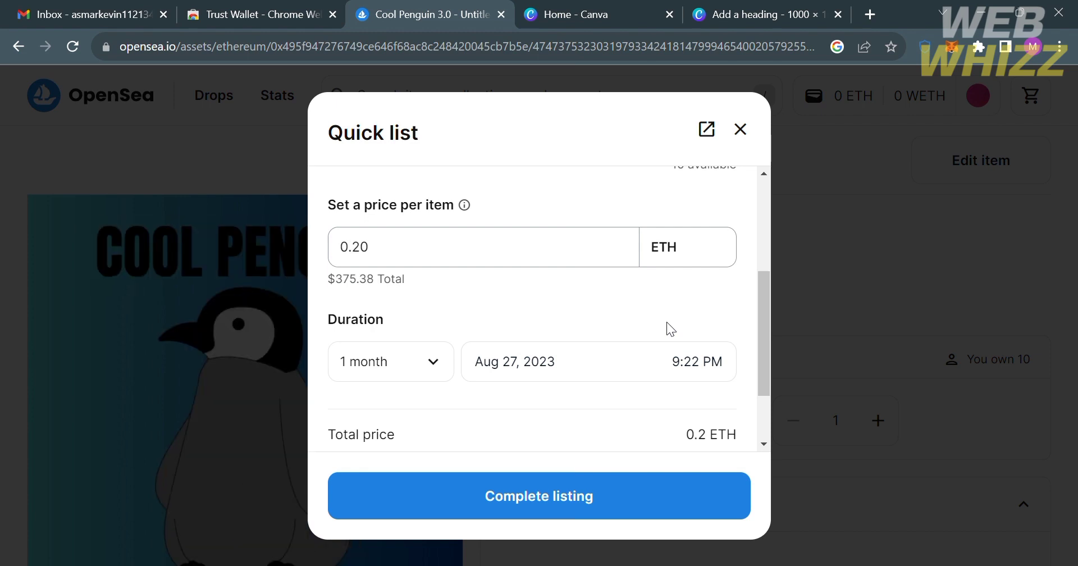
pyautogui.scroll(-3, 435, 314)
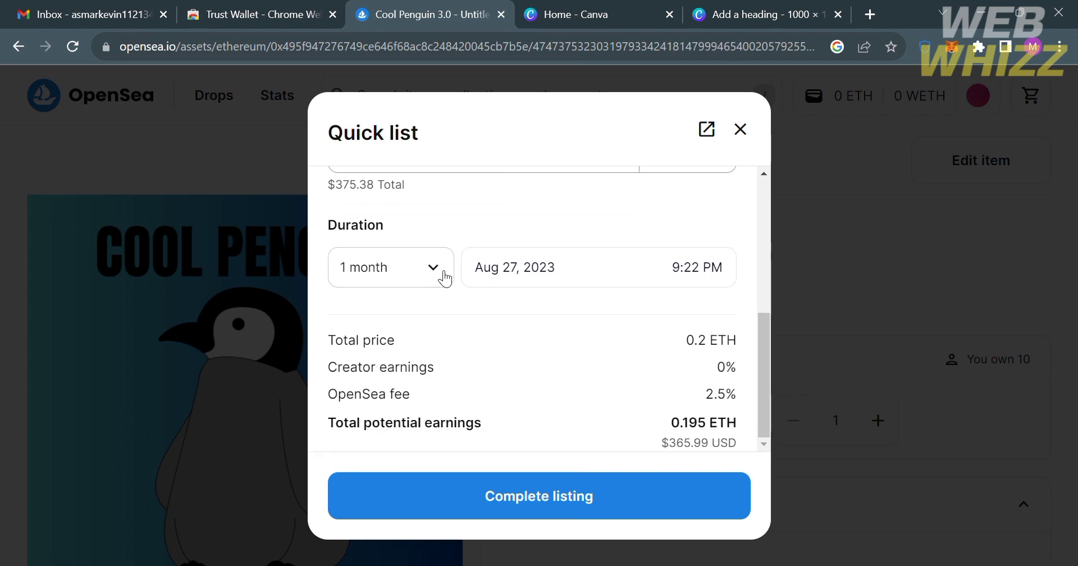
pyautogui.click(446, 279)
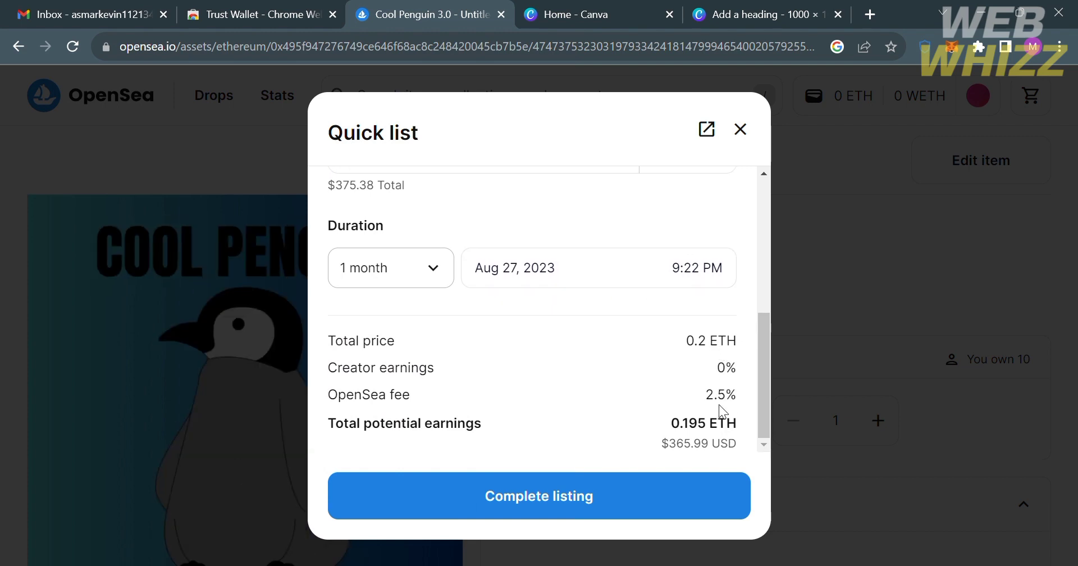
# - Complete the 0.2 ETH listing, dismiss the confirmation, and revisit the Cool Penguin 3.0 page
pyautogui.click(716, 501)
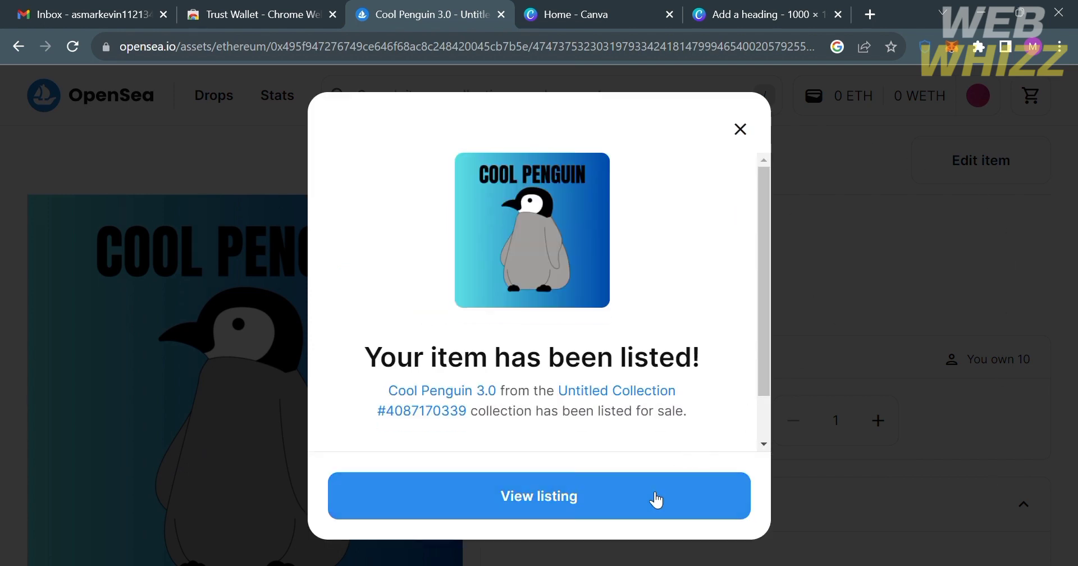
pyautogui.click(958, 247)
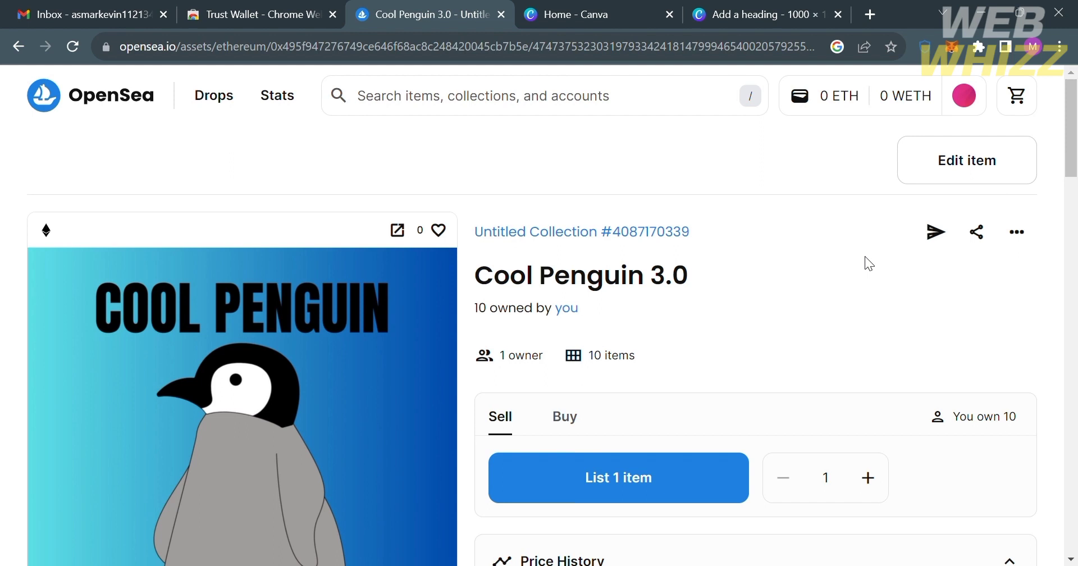
pyautogui.click(284, 12)
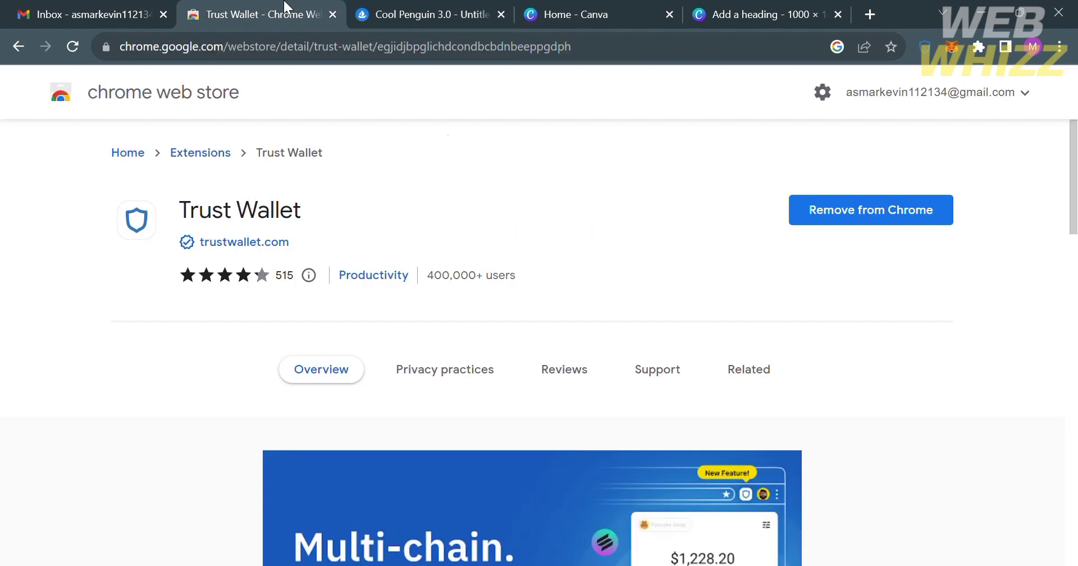
pyautogui.click(369, 8)
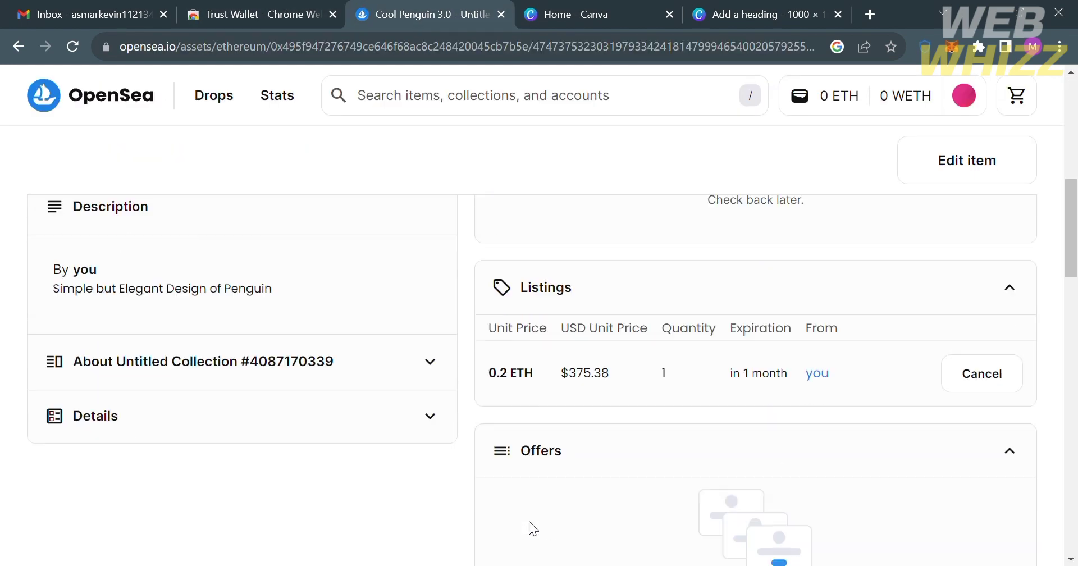